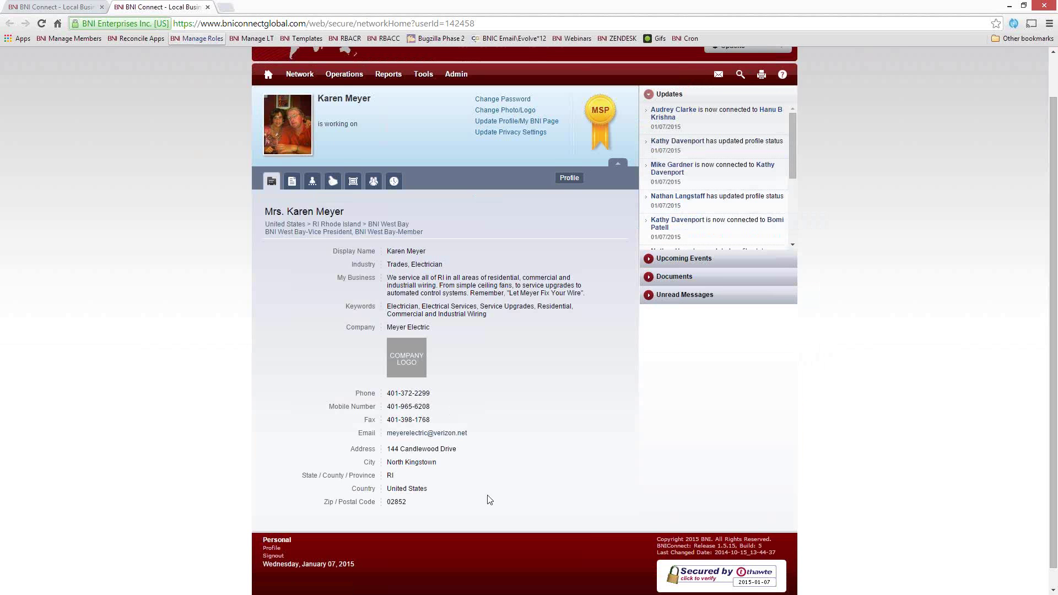
Step: Close the electrician's profile and switch the BNI Global Directory to its advanced search form
left_click(207, 8)
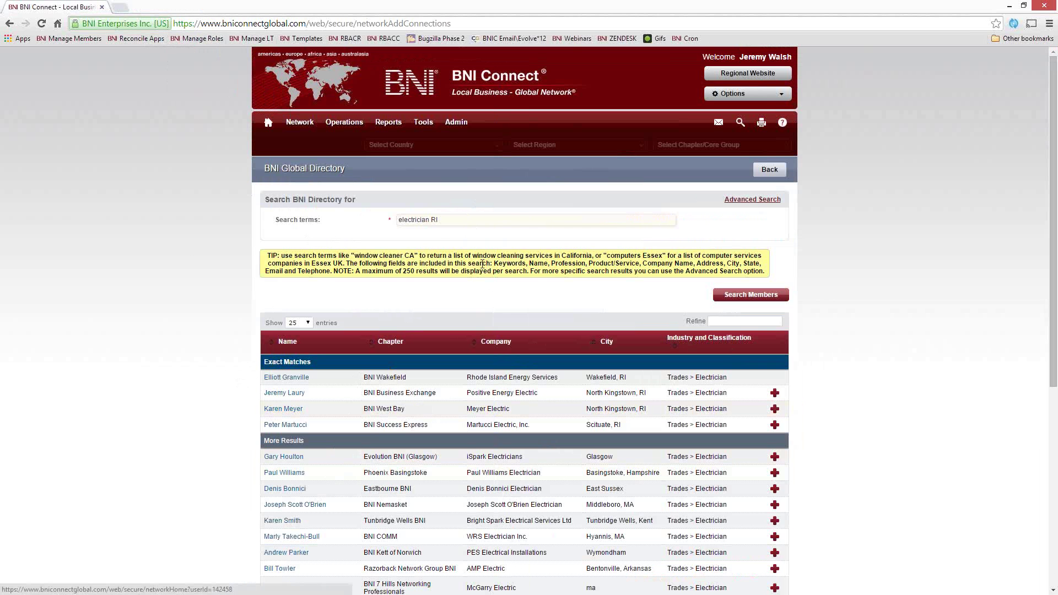
left_click(762, 200)
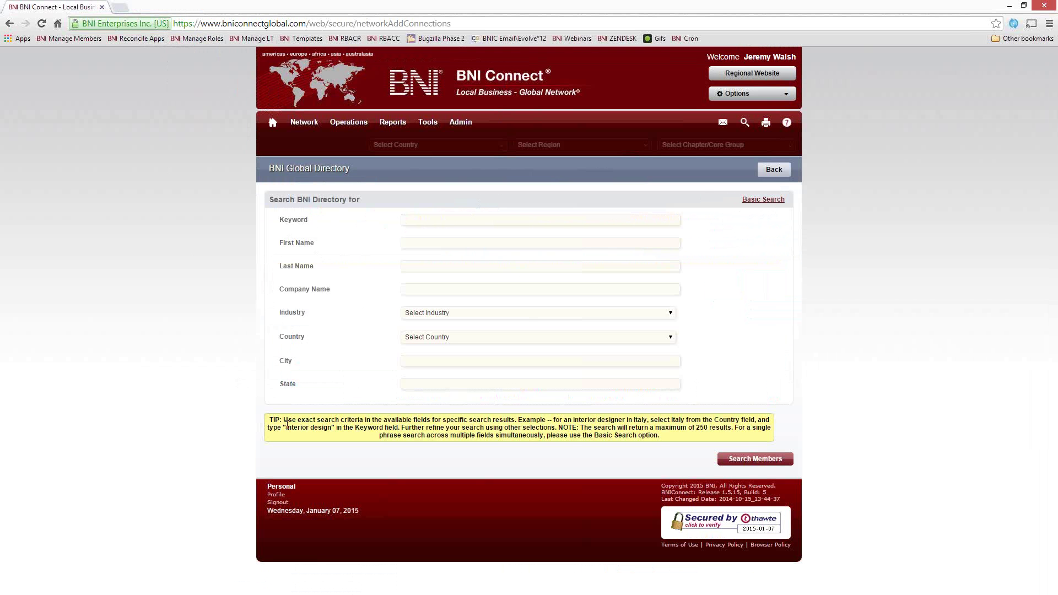
left_click(769, 204)
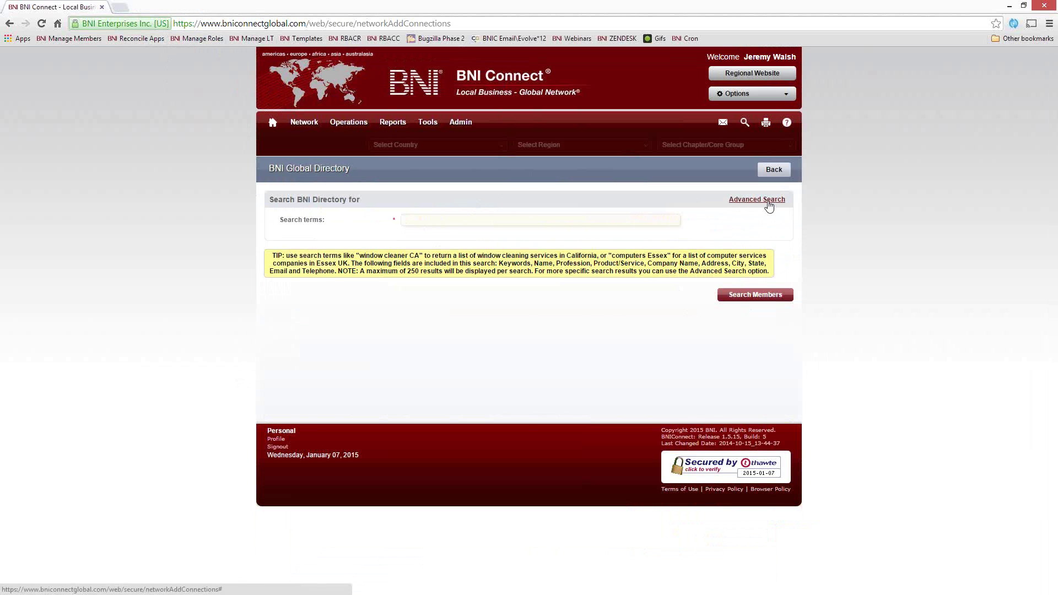
left_click(769, 205)
left_click(769, 205)
left_click(768, 205)
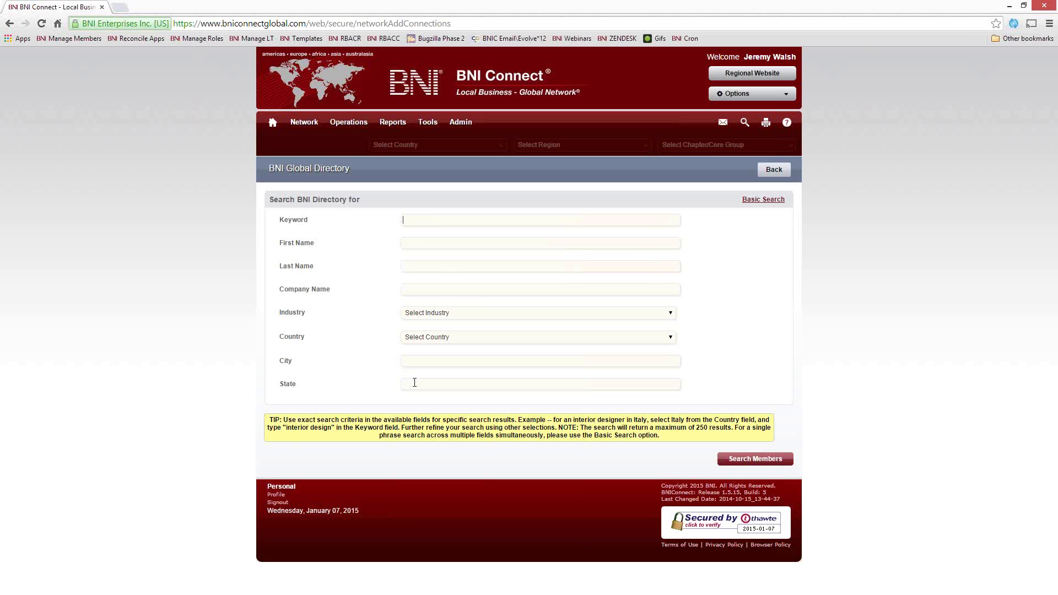
Step: Set the country criterion of the advanced directory search to United Kingdom
left_click(421, 341)
scroll(432, 431, "down", 2)
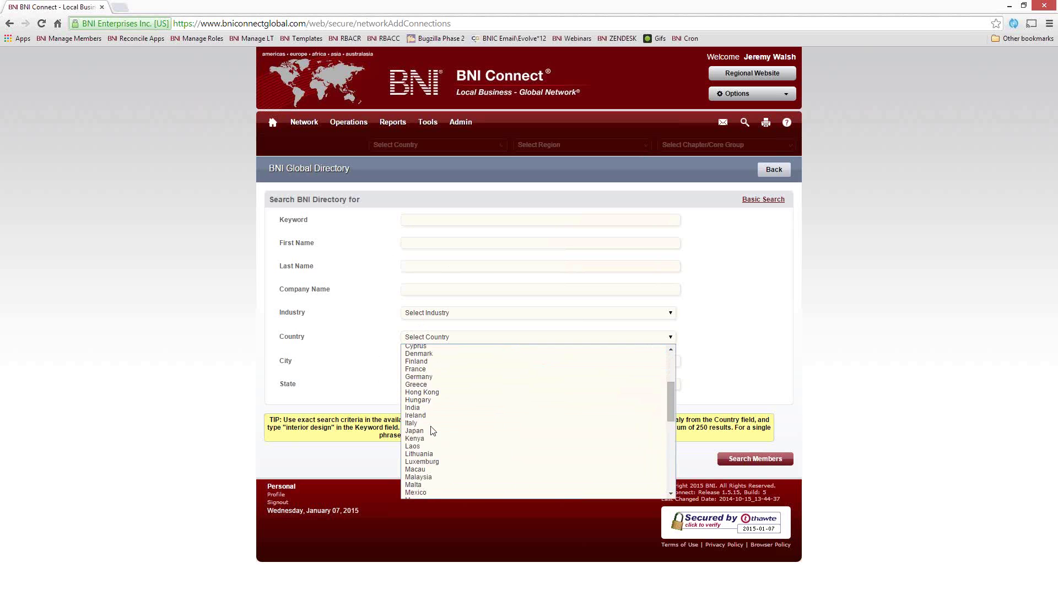
scroll(433, 431, "down", 5)
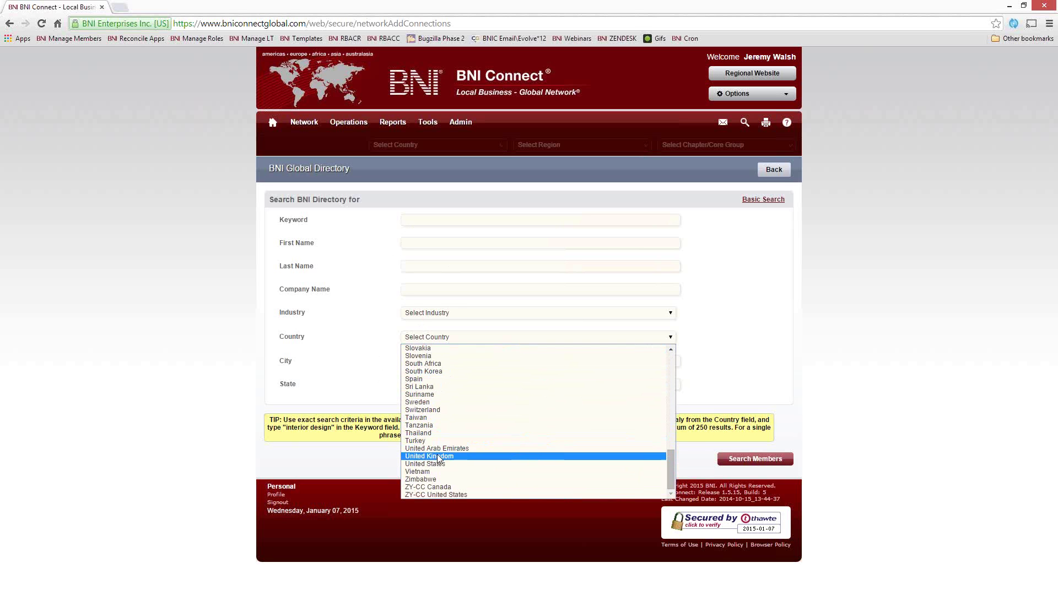
left_click(439, 457)
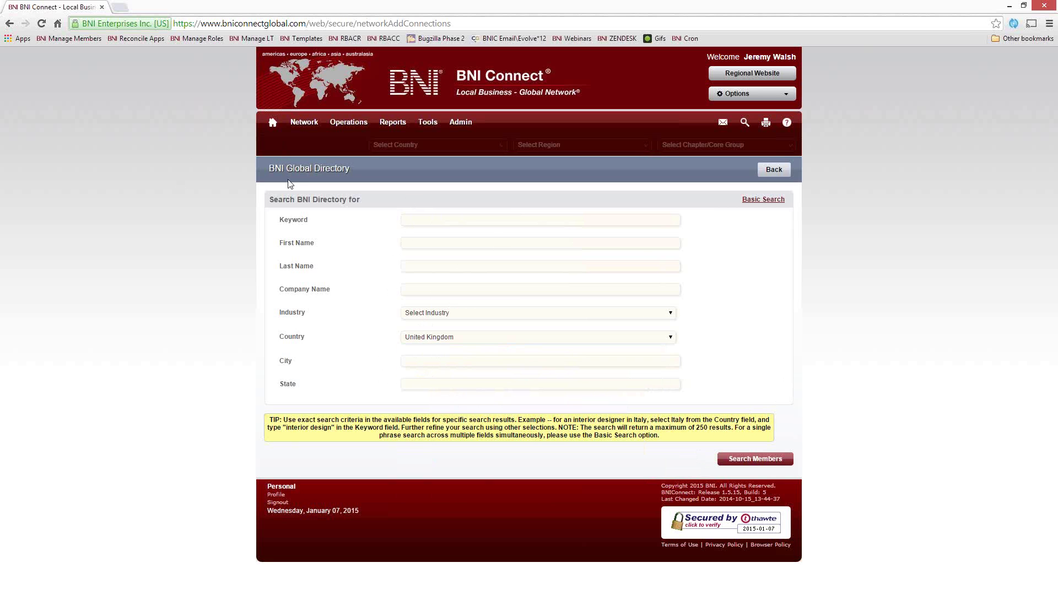
Step: Leave the directory search for the home page and open the list of own connections
left_click(274, 124)
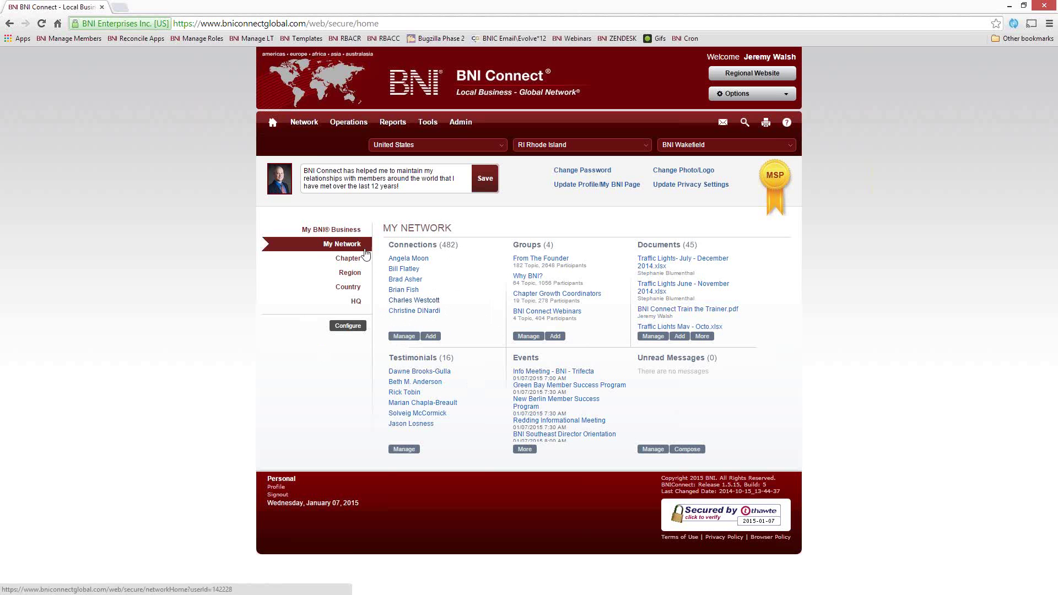
mouse_move(304, 127)
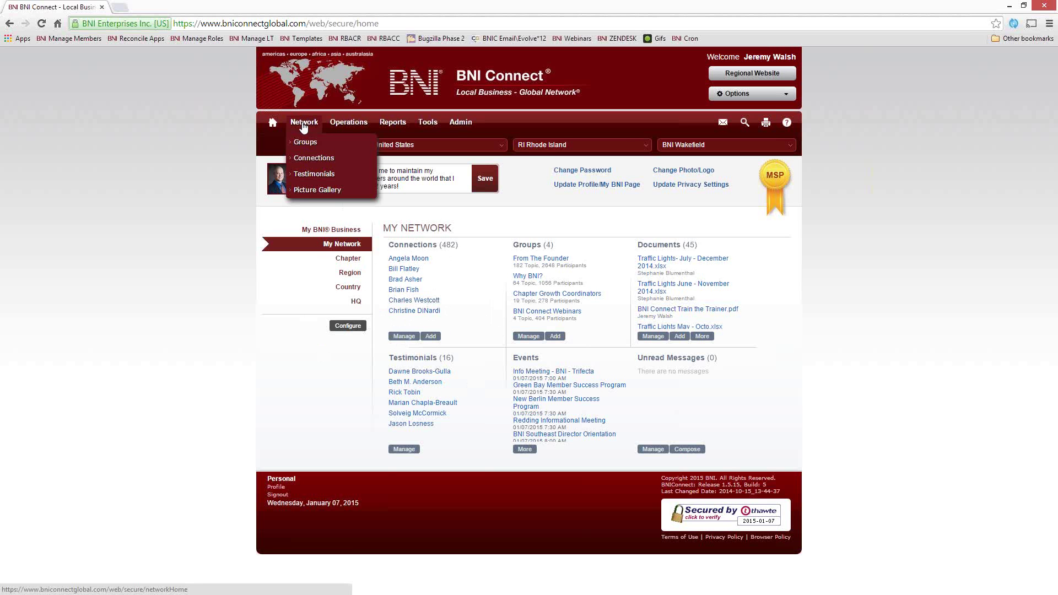
left_click(311, 160)
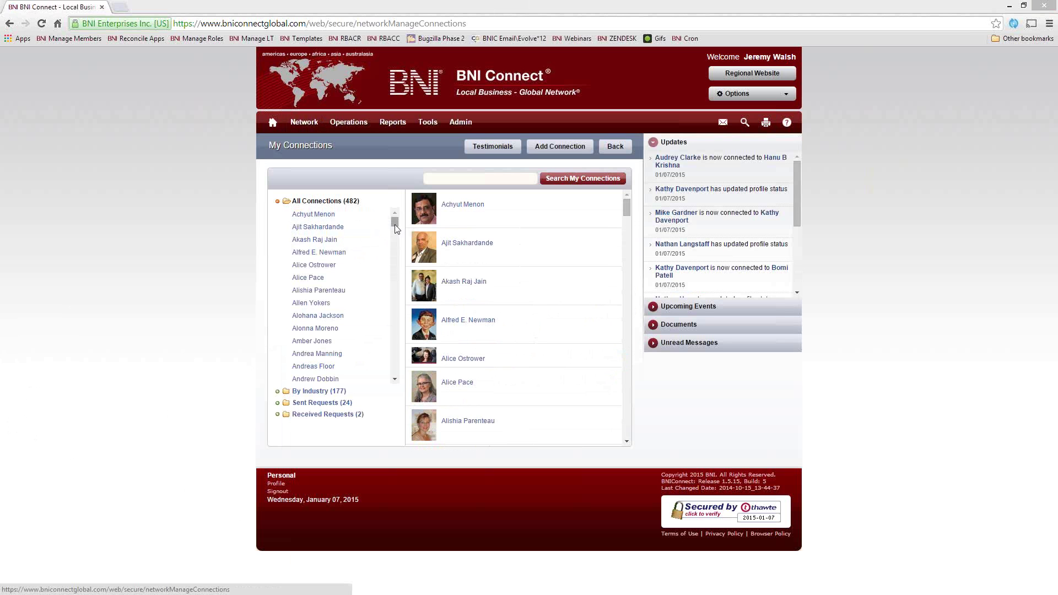
Step: Browse the All Connections list and view the contact details of two connections
mouse_move(395, 224)
left_mouse_down()
mouse_move(405, 374)
mouse_move(380, 217)
left_mouse_up()
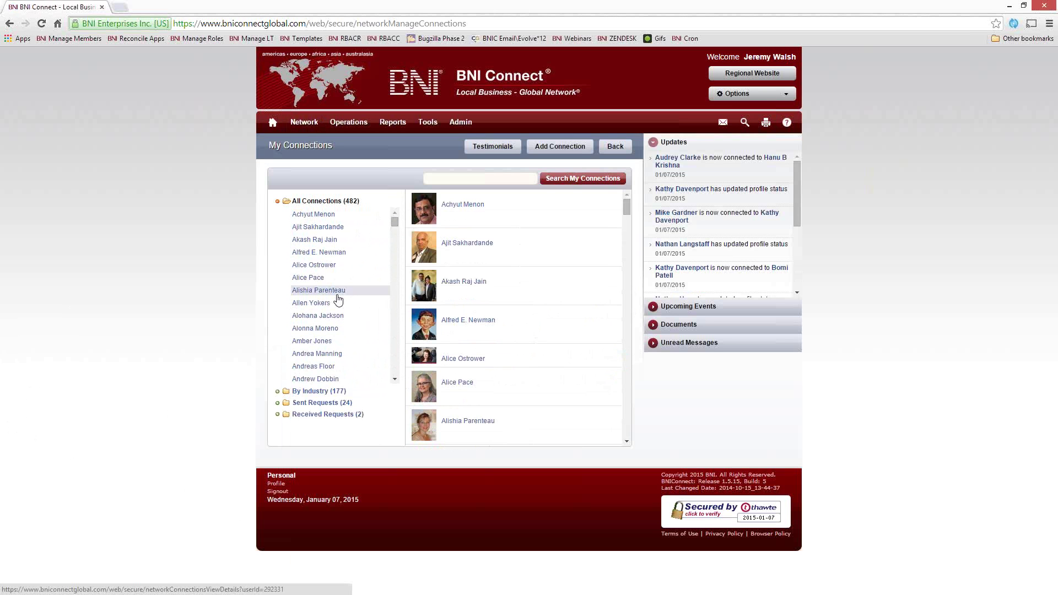
scroll(337, 302, "down", 4)
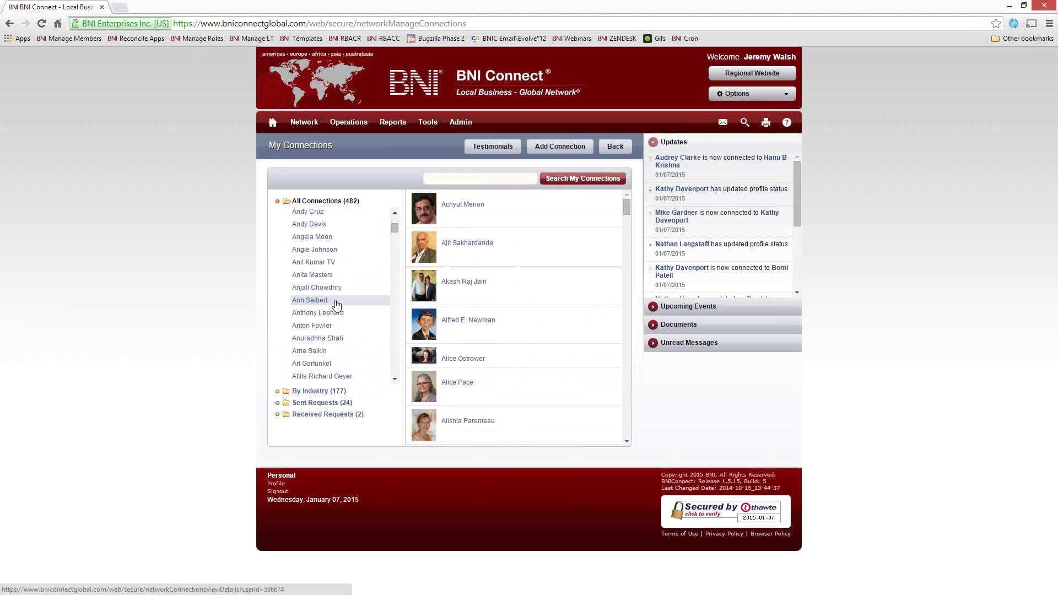
scroll(333, 309, "down", 3)
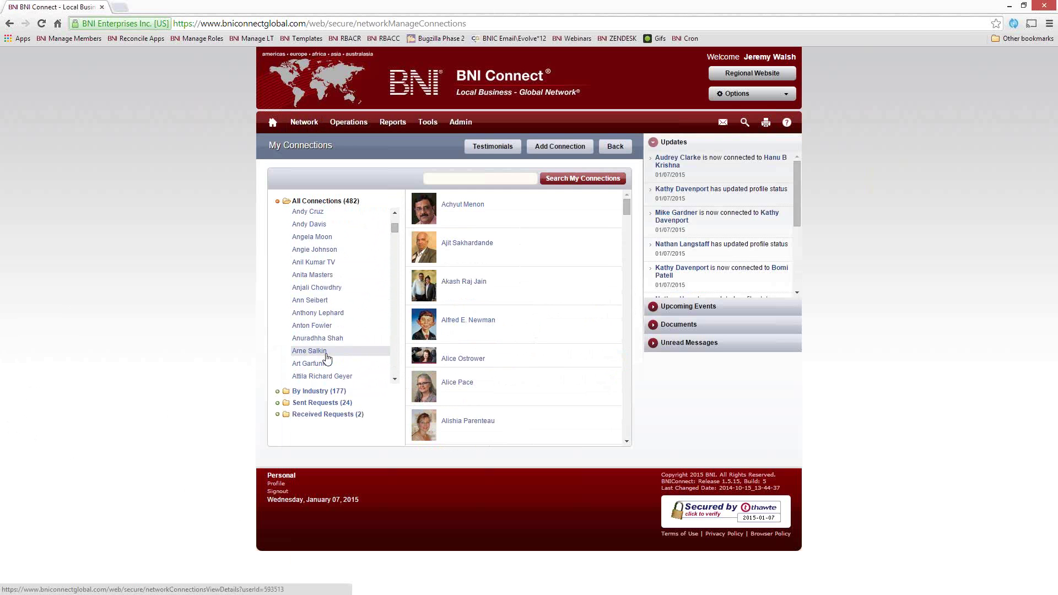
scroll(324, 320, "down", 3)
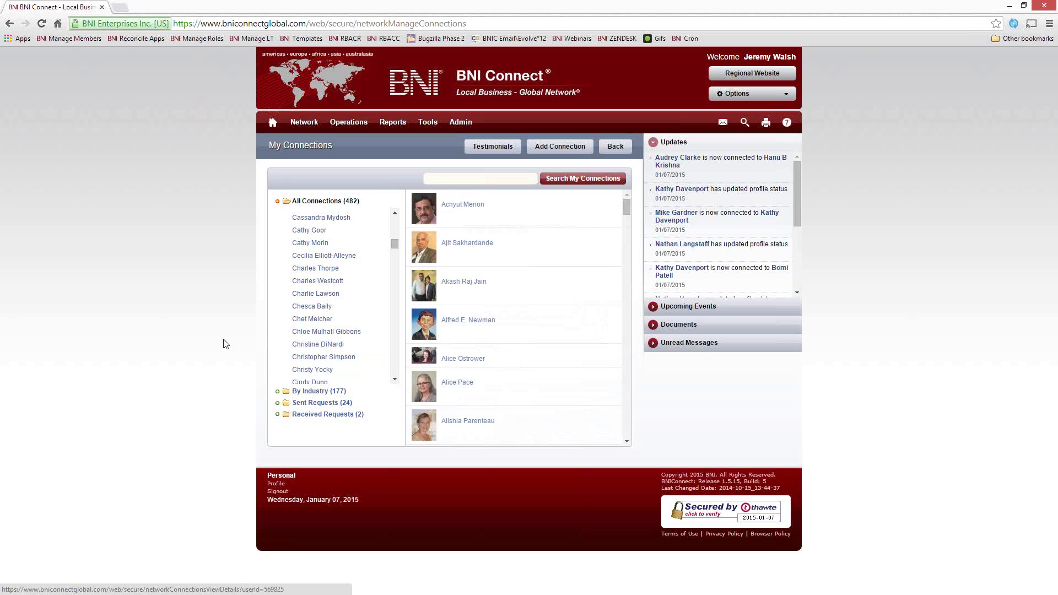
left_click(299, 345)
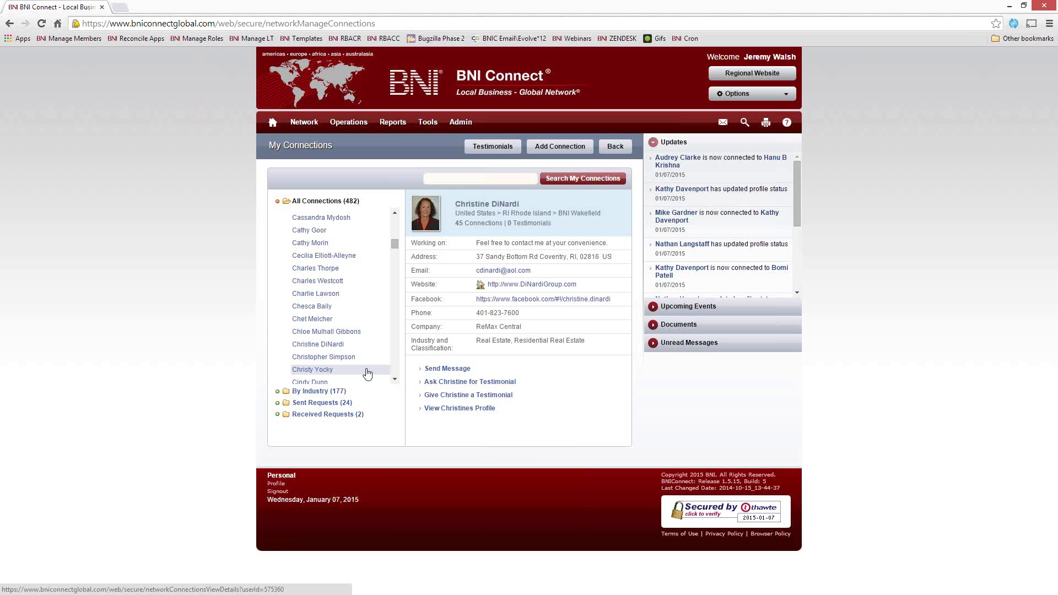
left_click(317, 293)
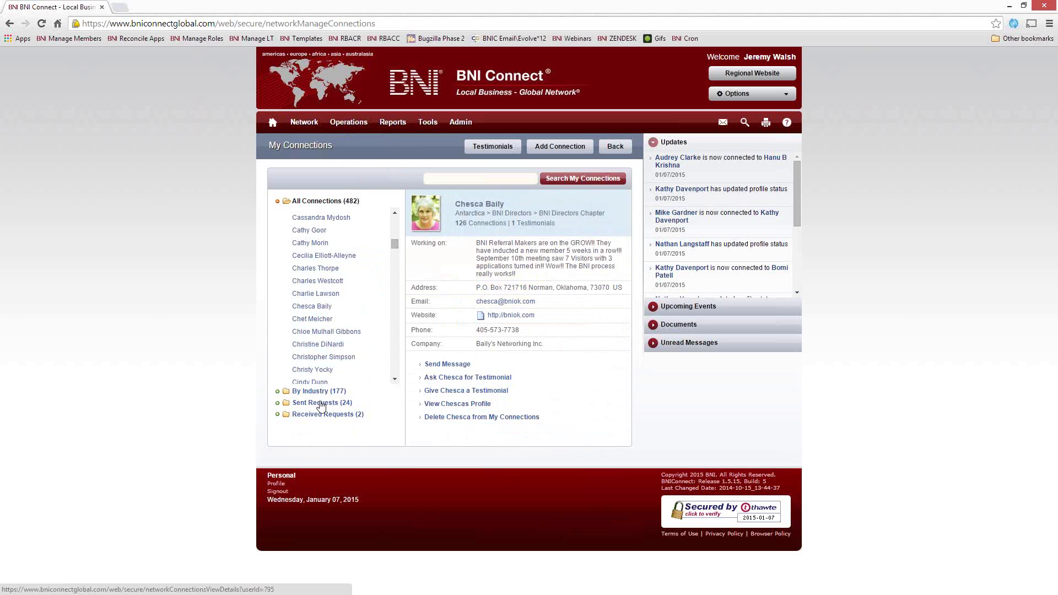
Step: Review the first received connection request by viewing the sender's profile and reading the attached message
left_click(312, 420)
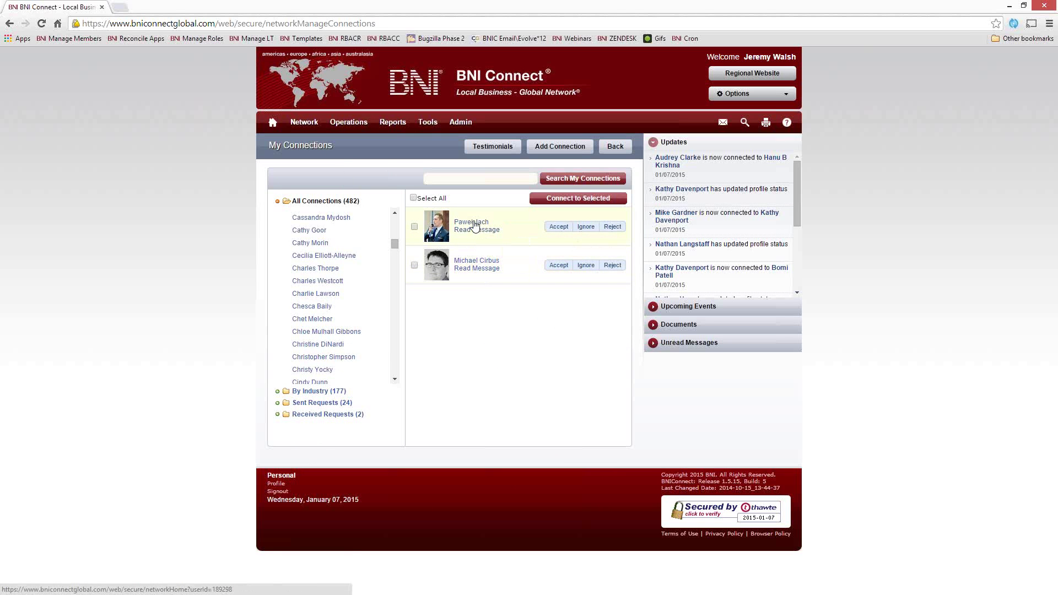
left_click(437, 225)
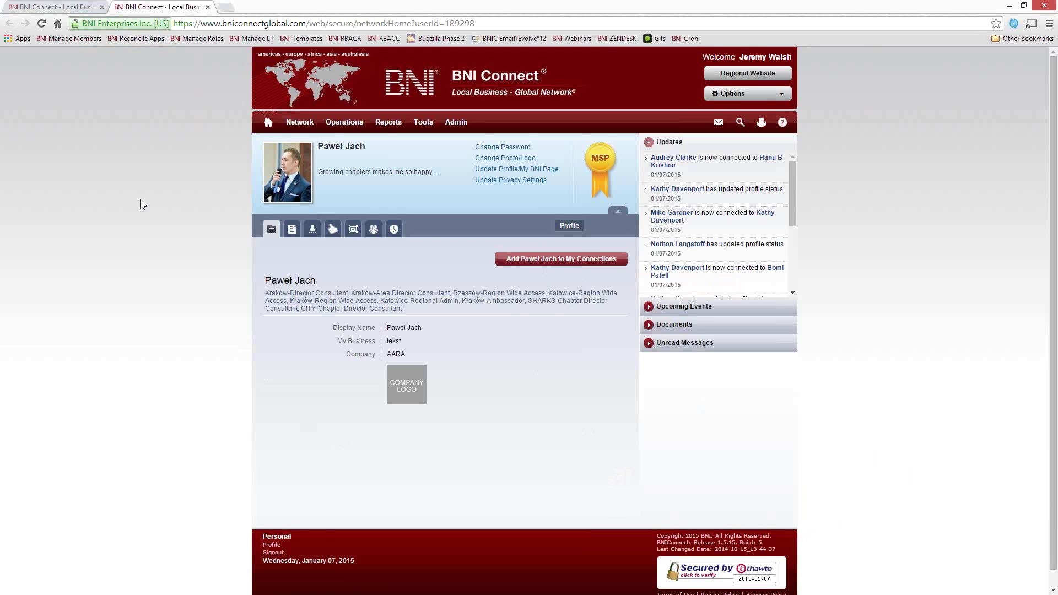
left_click(207, 6)
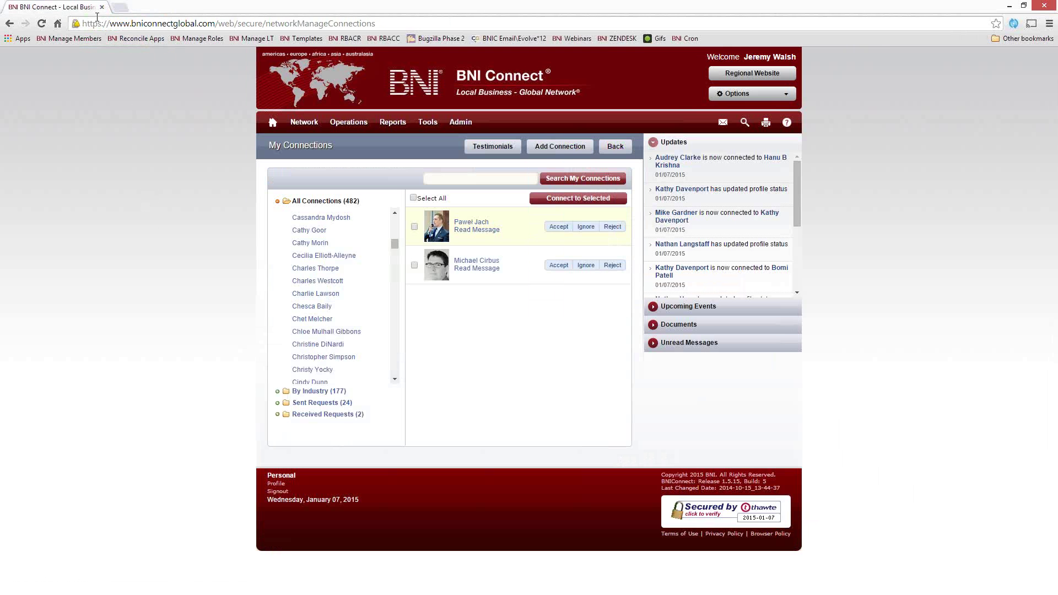
left_click(487, 231)
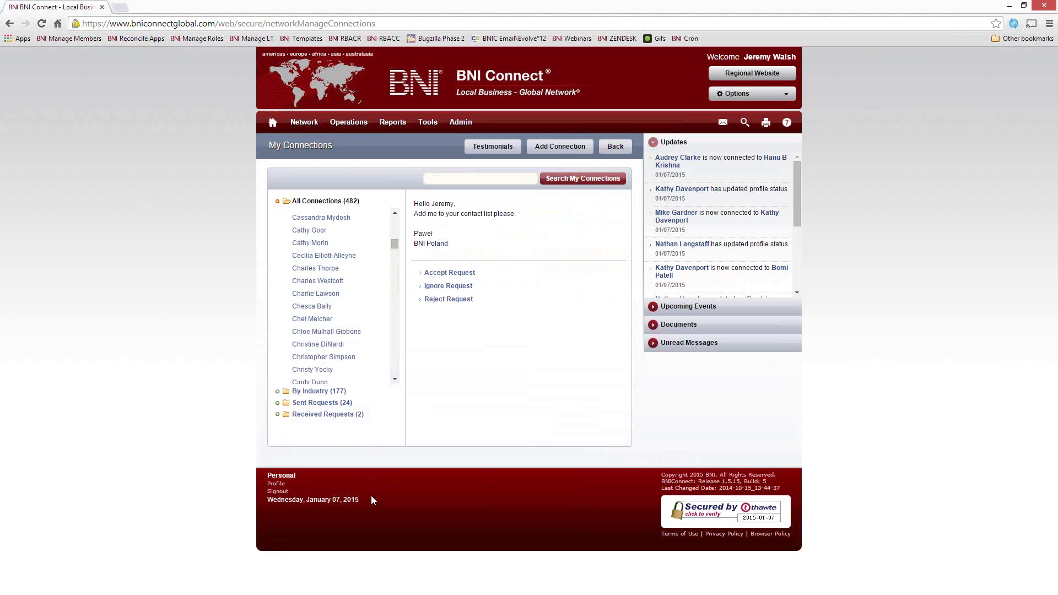
Step: Select all received connection requests and connect to the selected members
left_click(327, 415)
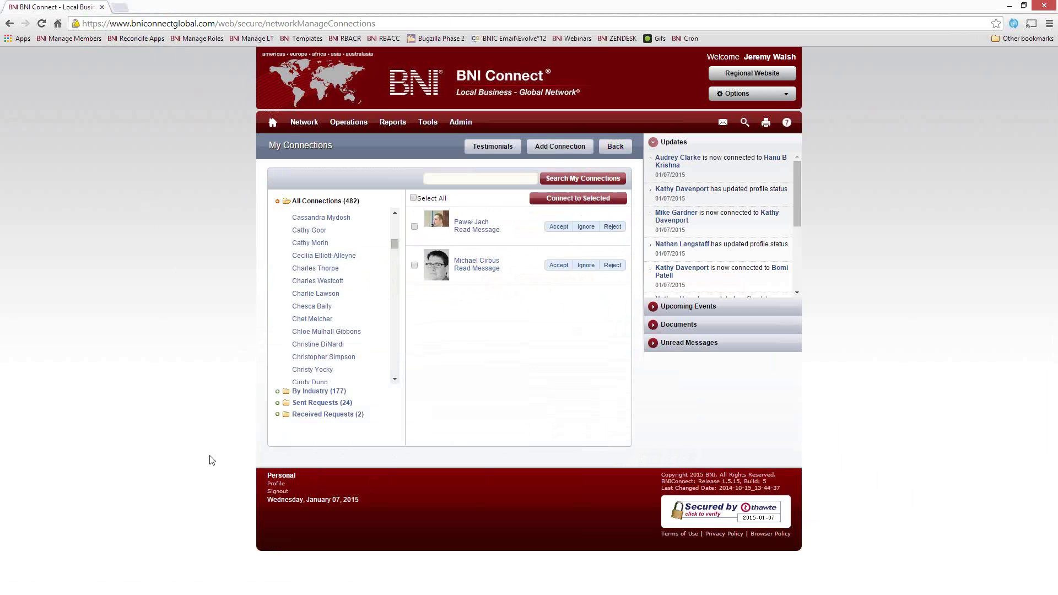
left_click(414, 198)
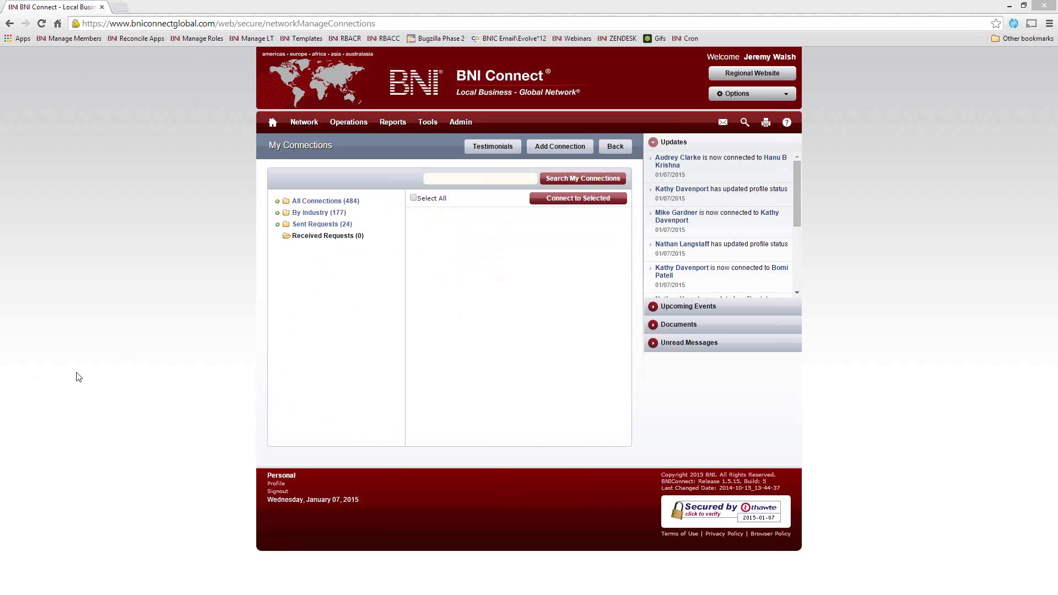
Step: View a member from All Connections and examine the form for giving that member a testimonial, closing it without submitting
left_click(333, 201)
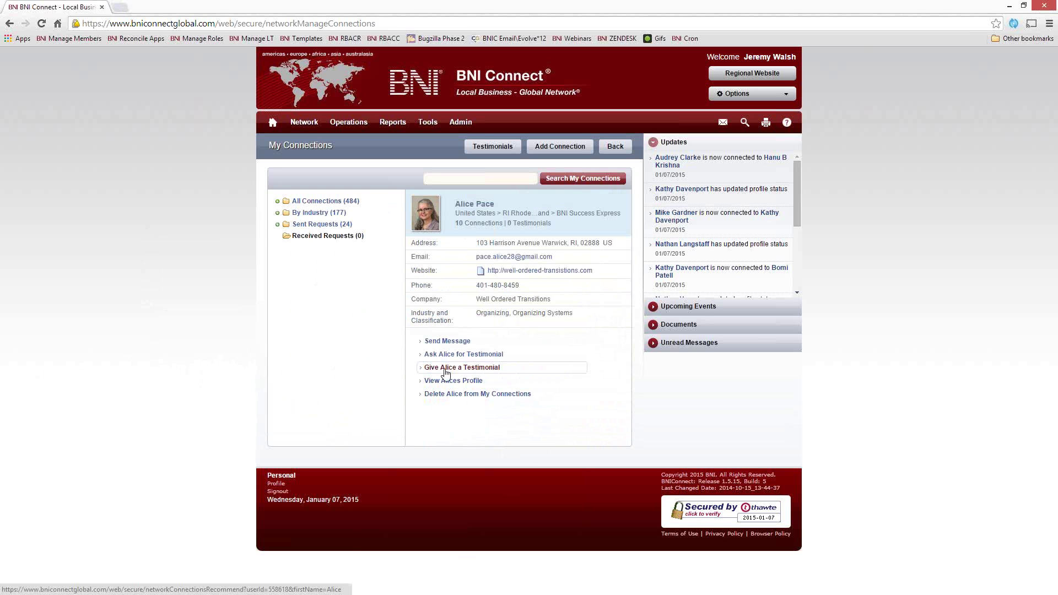
left_click(464, 368)
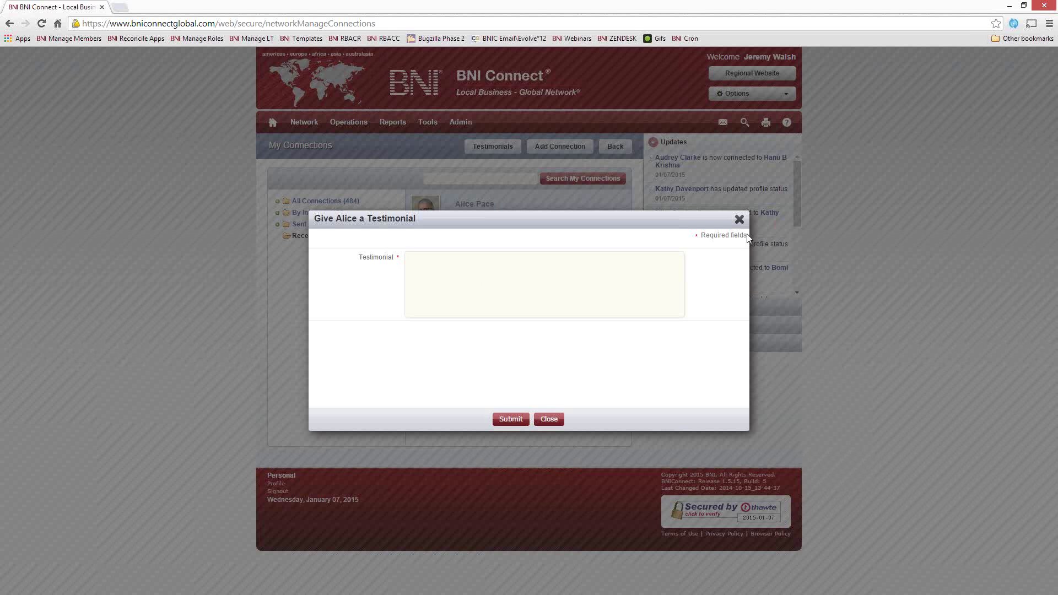
left_click(739, 219)
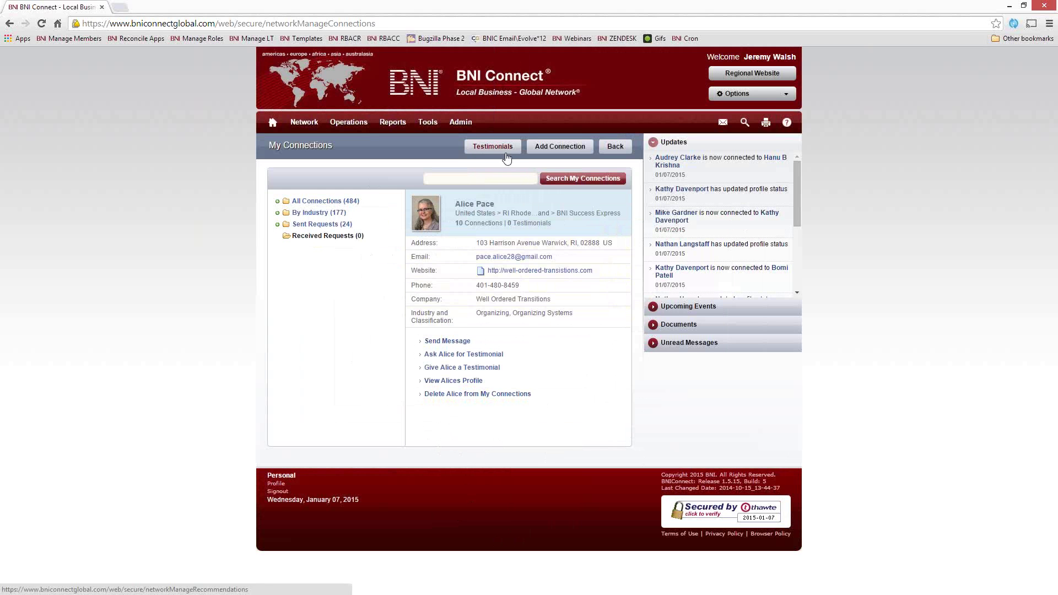
Step: Go through the home page to the Testimonials page and read two of the received testimonials
left_click(273, 122)
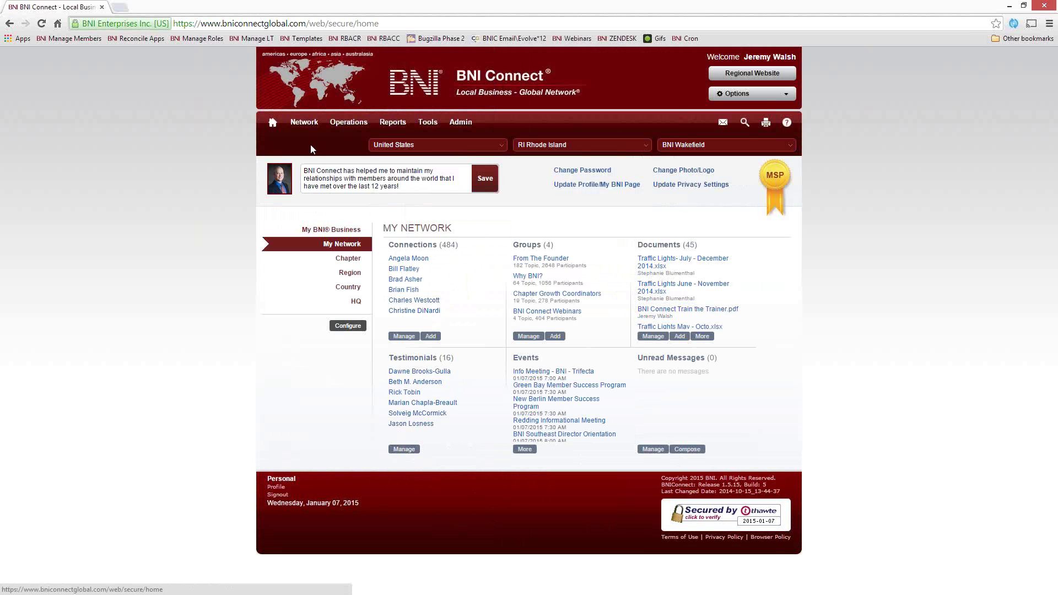
mouse_move(305, 123)
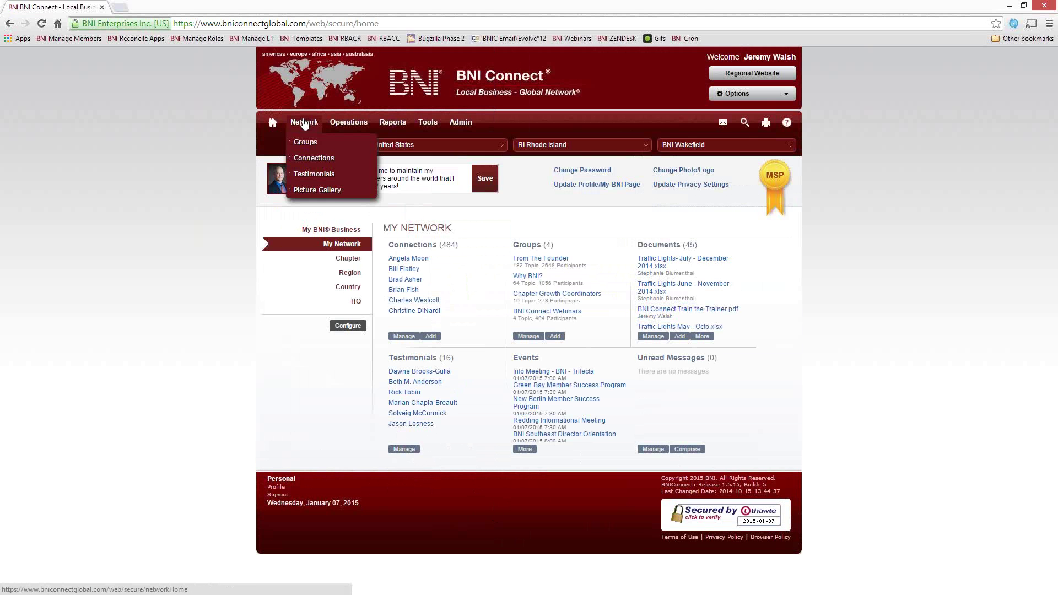
left_click(314, 174)
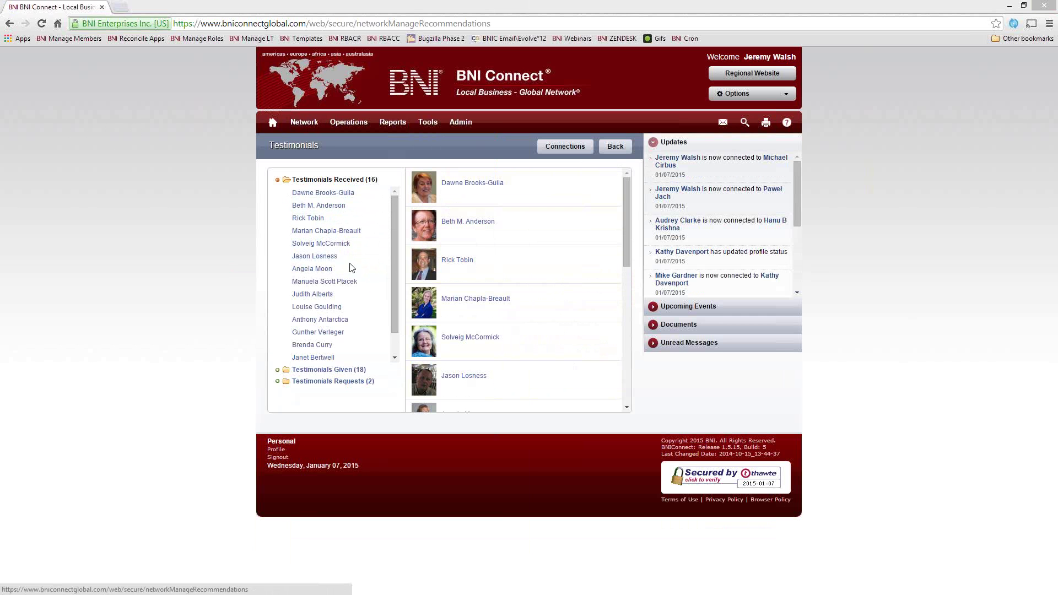
left_click(307, 283)
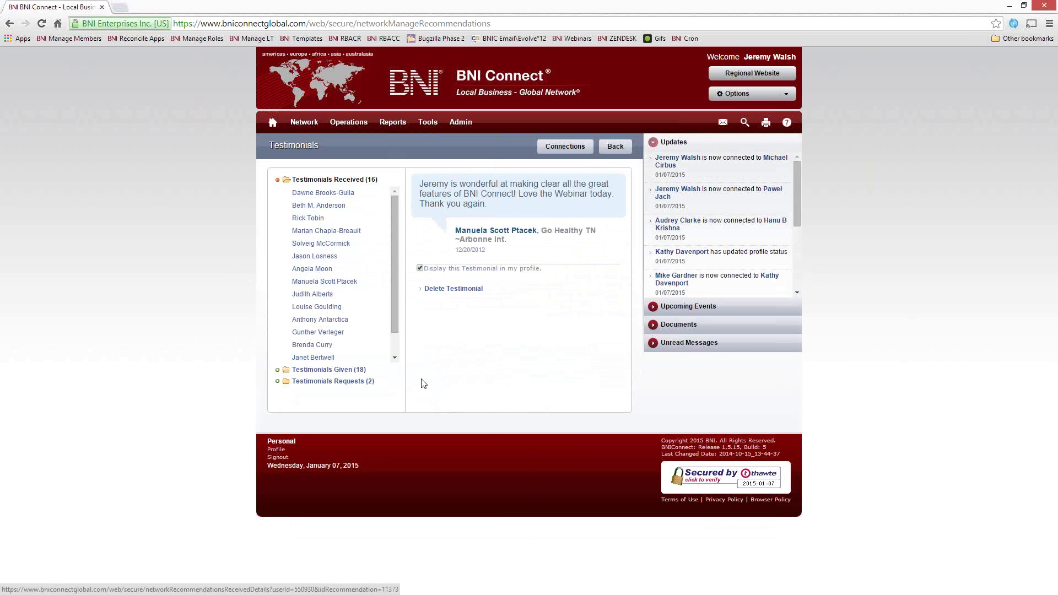
left_click(321, 334)
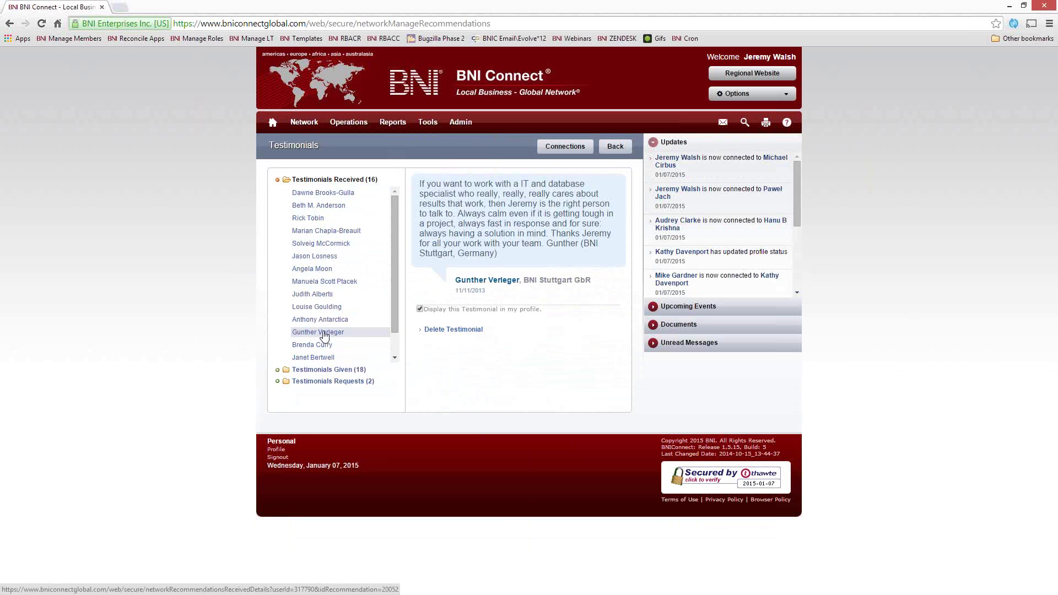
Step: Read one of the testimonials given to other members and list the testimonial requests
left_click(310, 373)
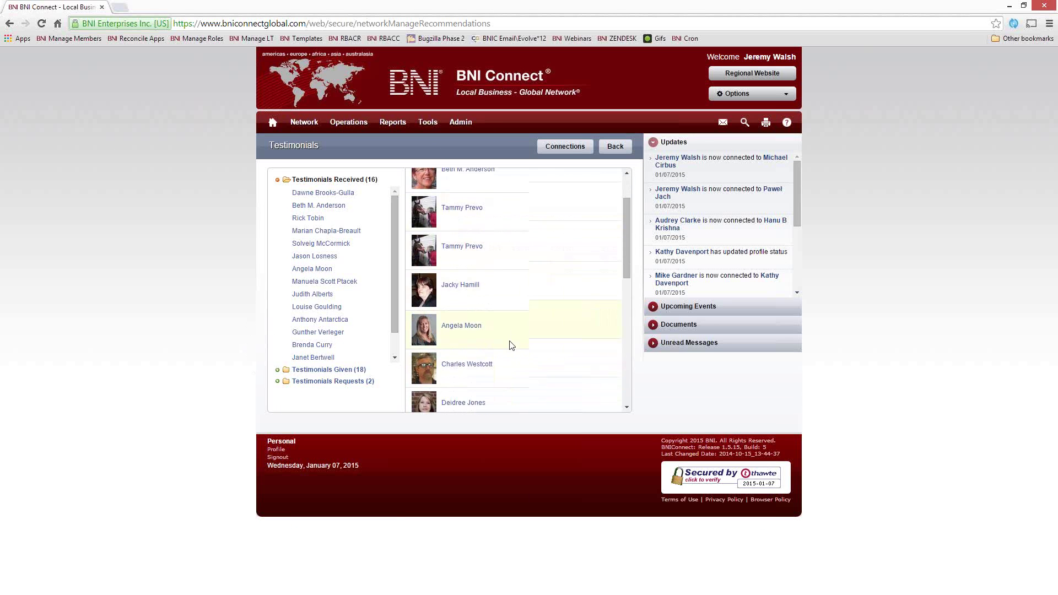
scroll(485, 320, "down", 5)
left_click(455, 280)
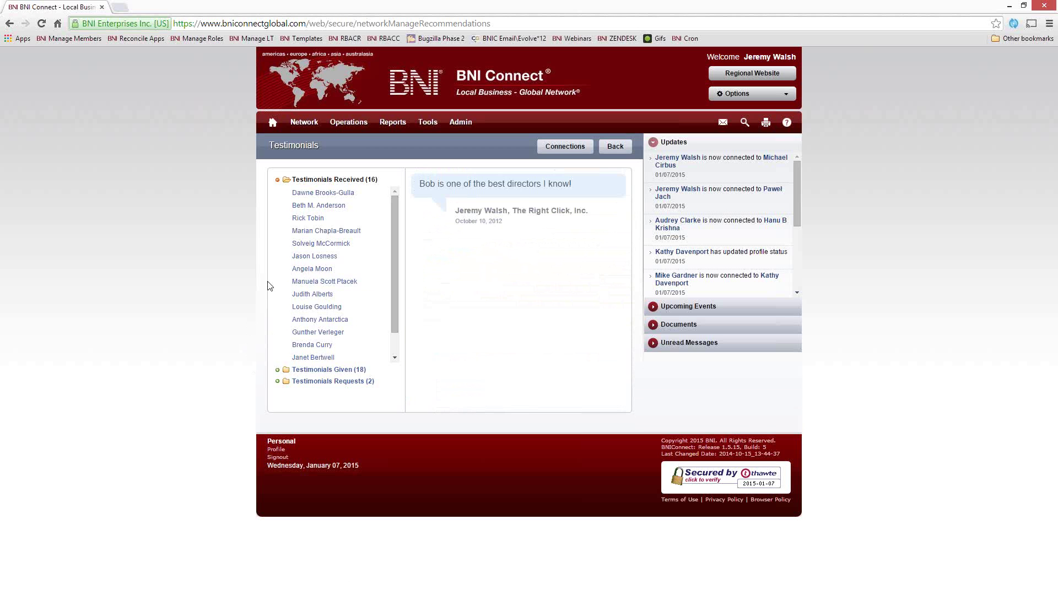
left_click(282, 382)
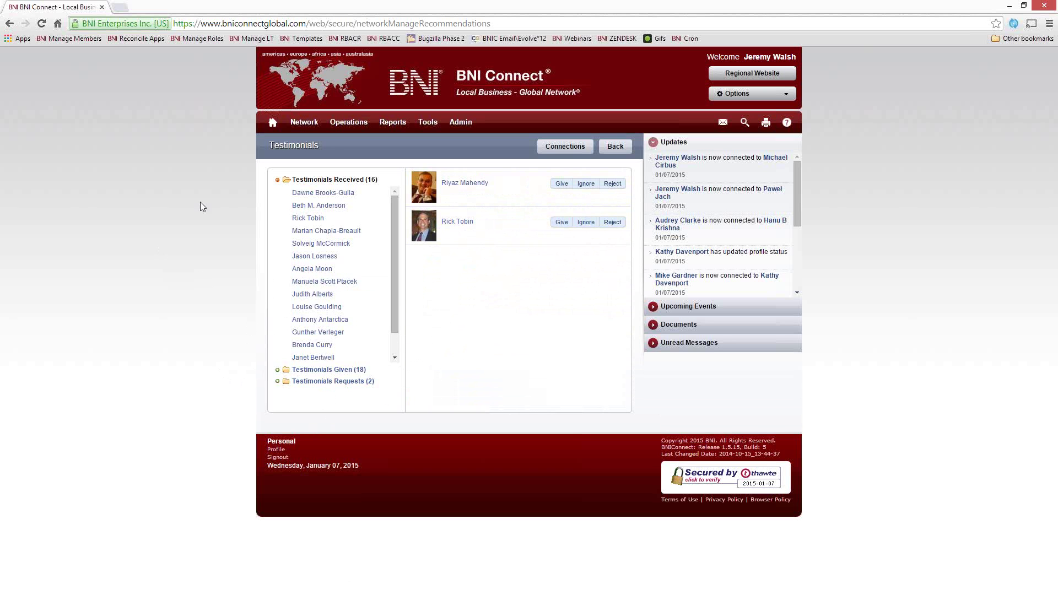
Step: Go through the home page to the network's public groups list
left_click(272, 123)
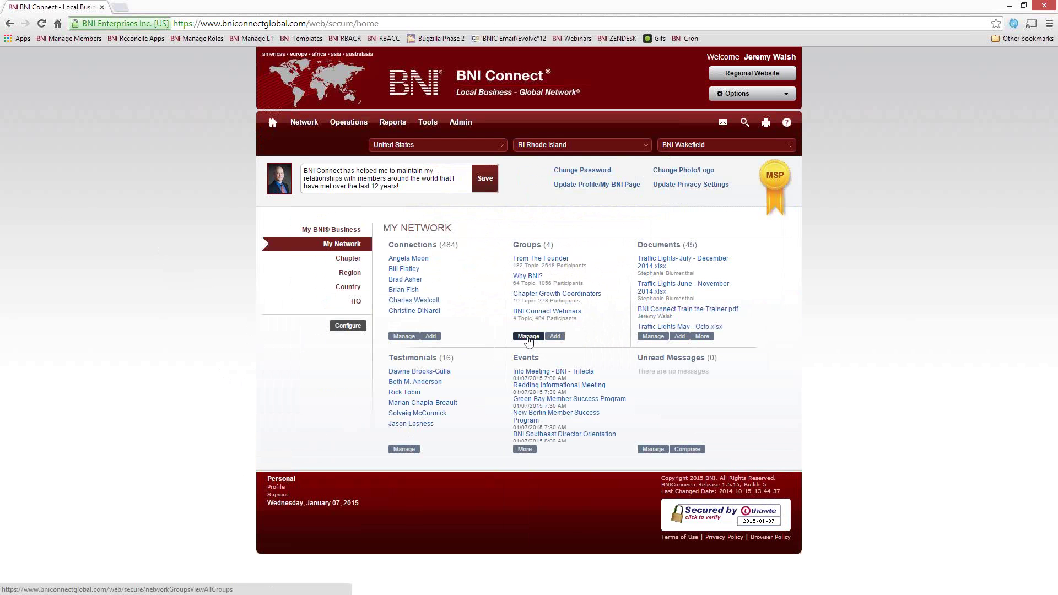
mouse_move(304, 124)
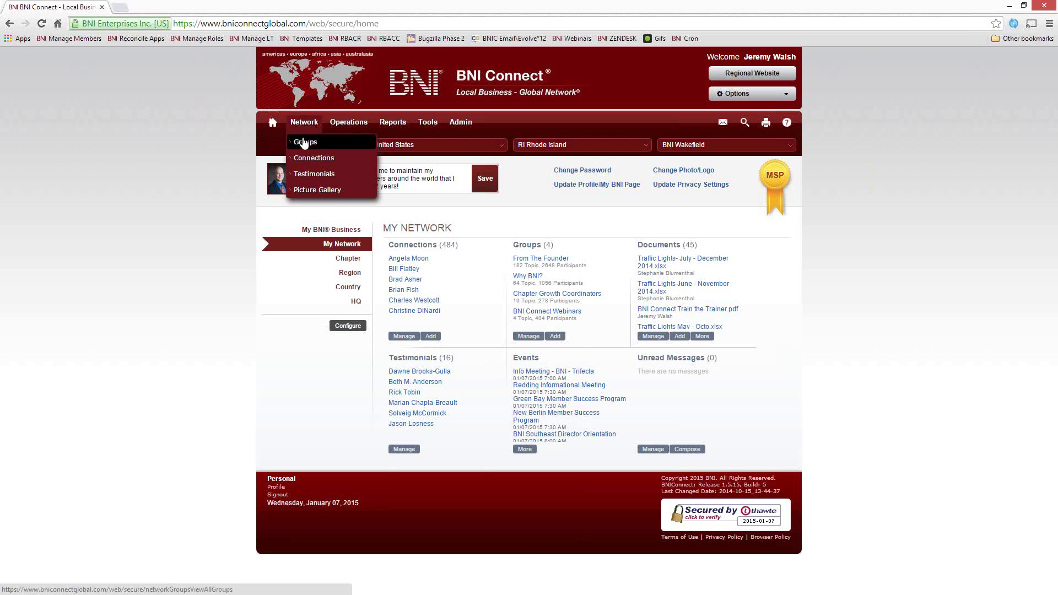
left_click(303, 143)
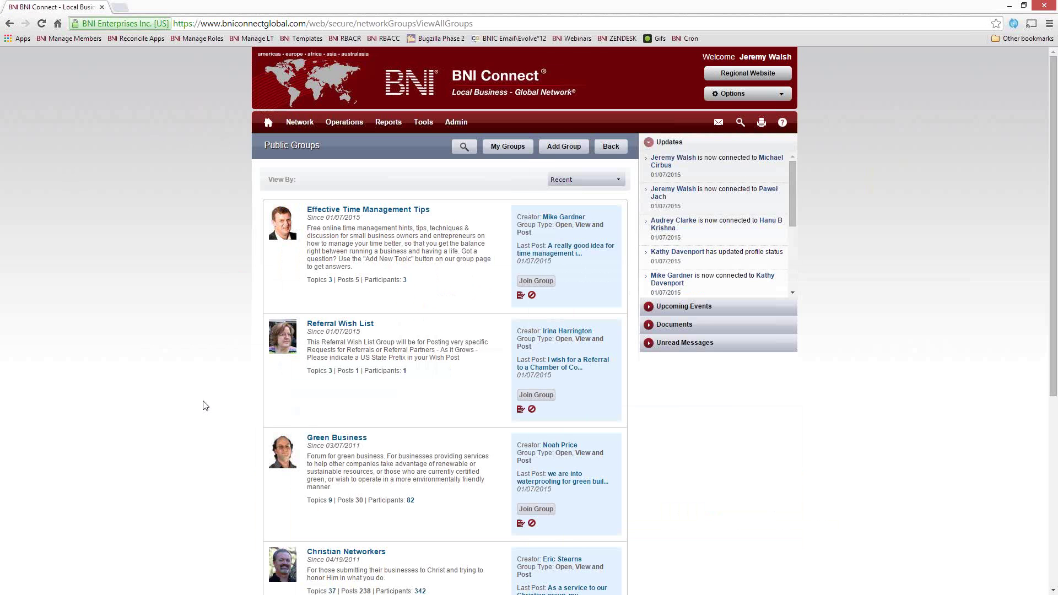
Step: Examine the first page of public groups, including their descriptions, topic, post and participant figures, group types and the total number of groups
scroll(185, 384, "down", 3)
scroll(185, 384, "down", 3)
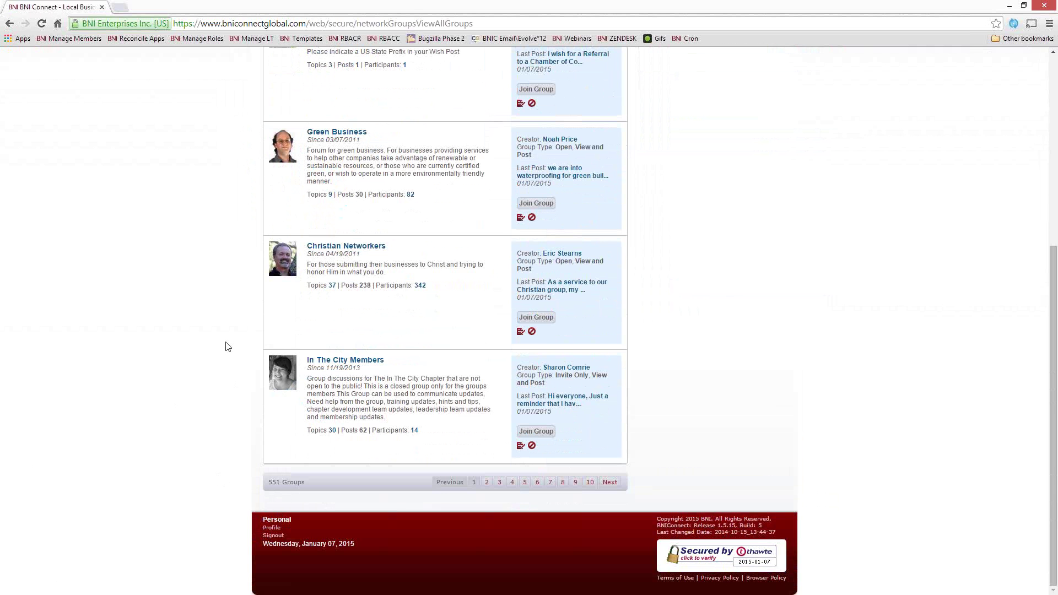
scroll(232, 366, "up", 6)
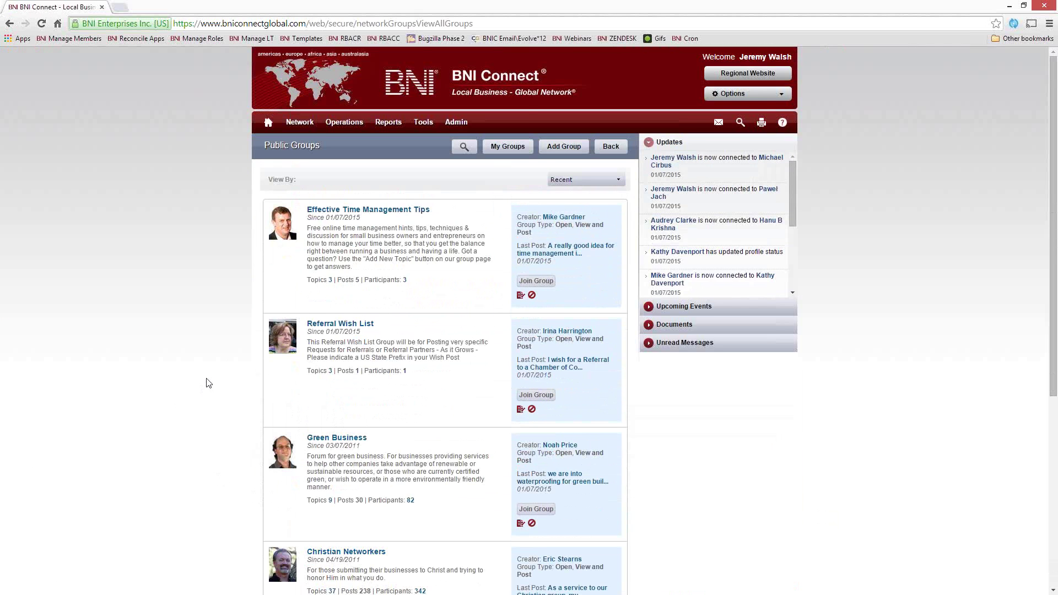
scroll(210, 380, "down", 2)
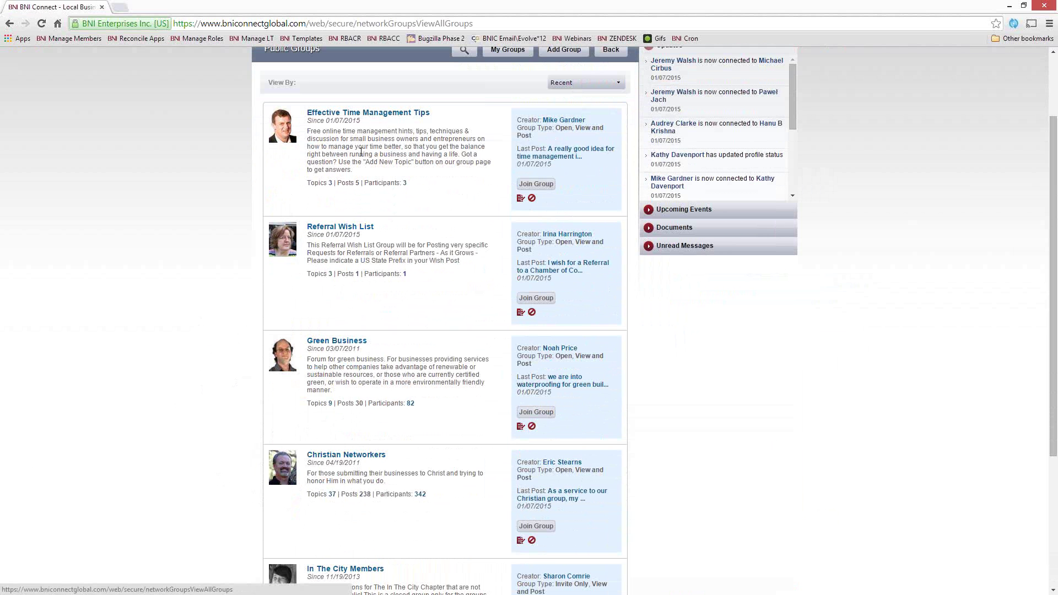
scroll(98, 423, "down", 3)
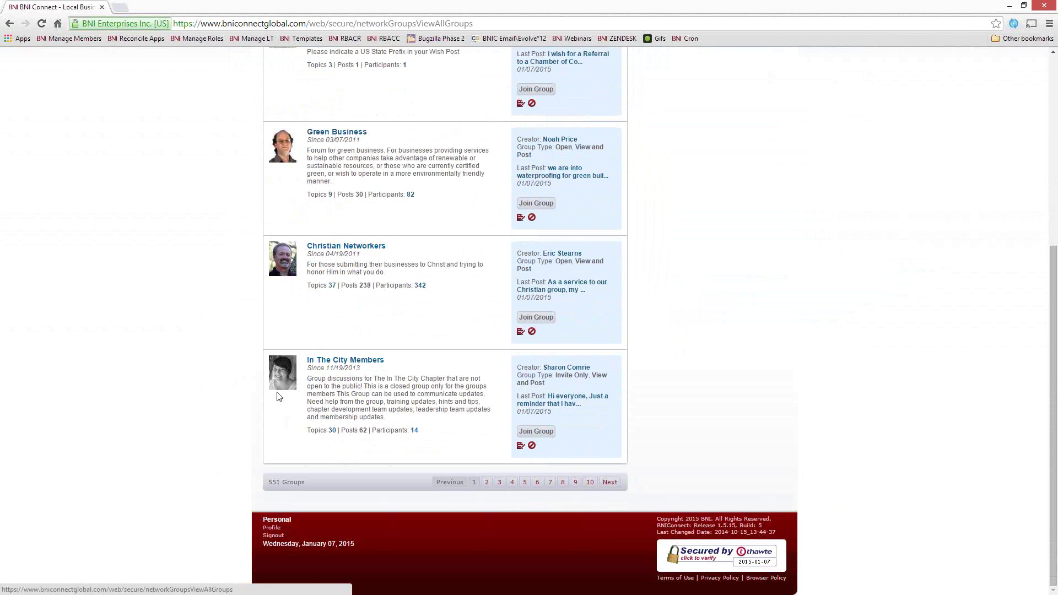
scroll(360, 413, "up", 6)
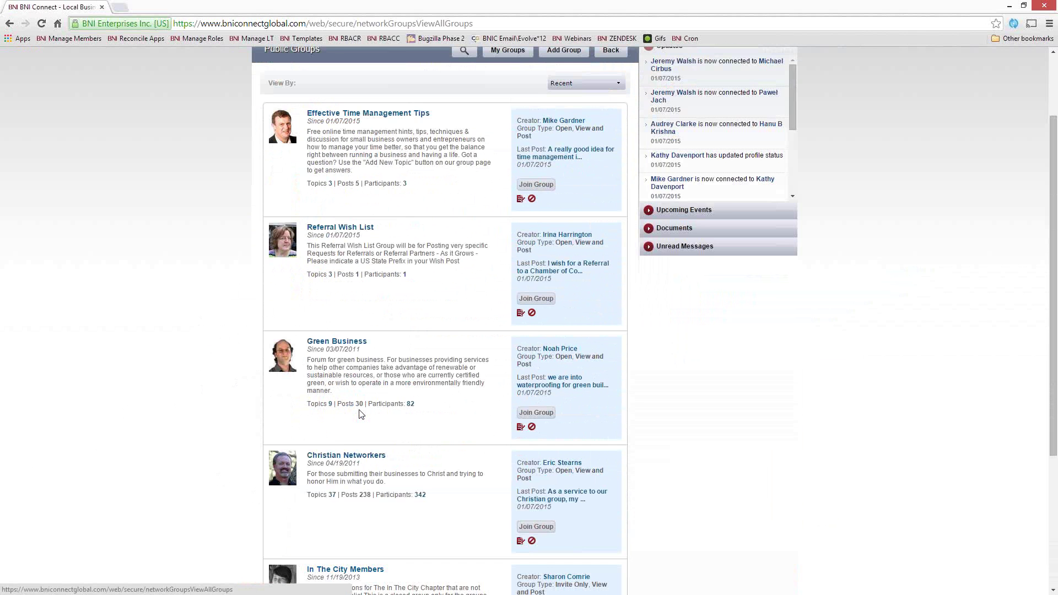
scroll(361, 411, "down", 6)
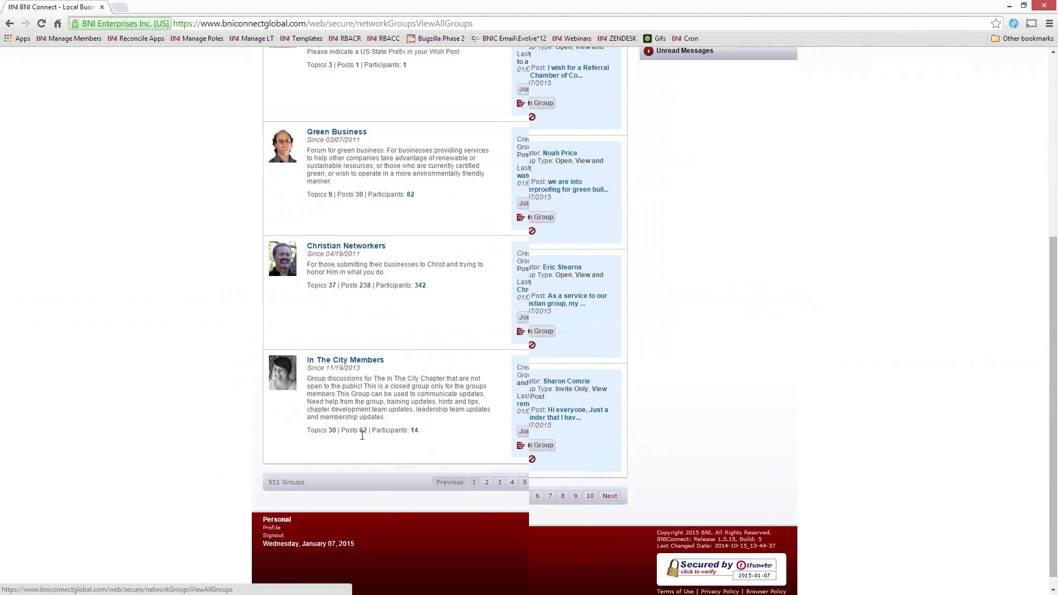
scroll(301, 284, "up", 4)
scroll(350, 298, "down", 2)
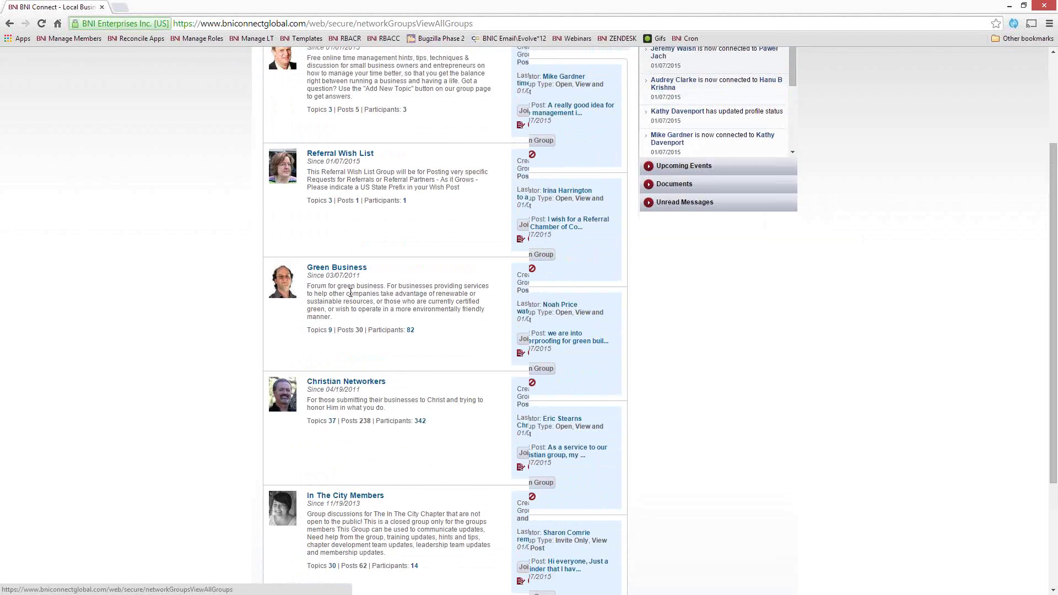
scroll(348, 292, "up", 2)
scroll(347, 292, "down", 3)
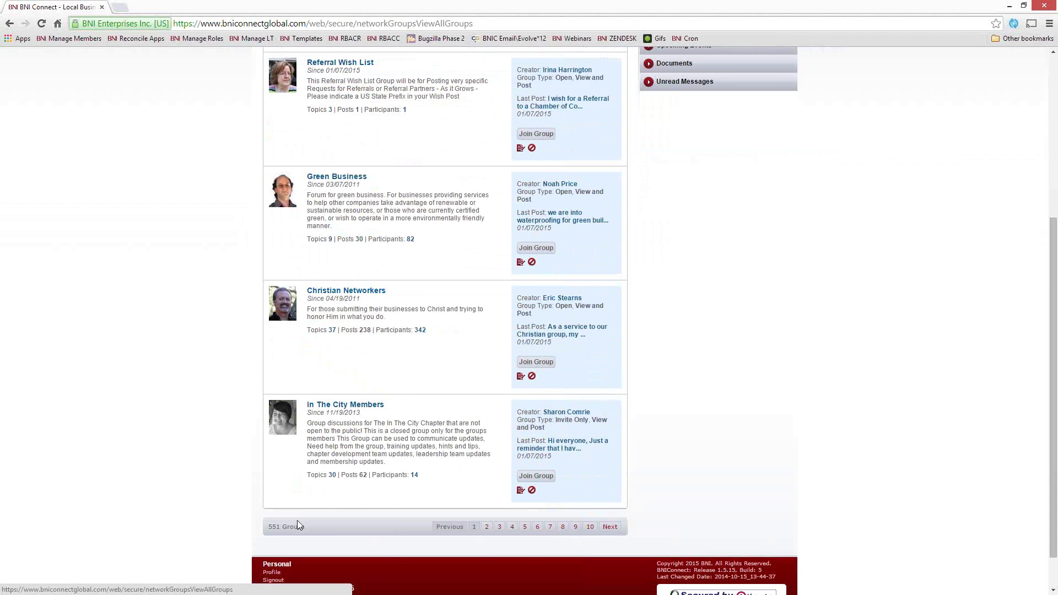
scroll(348, 493, "up", 5)
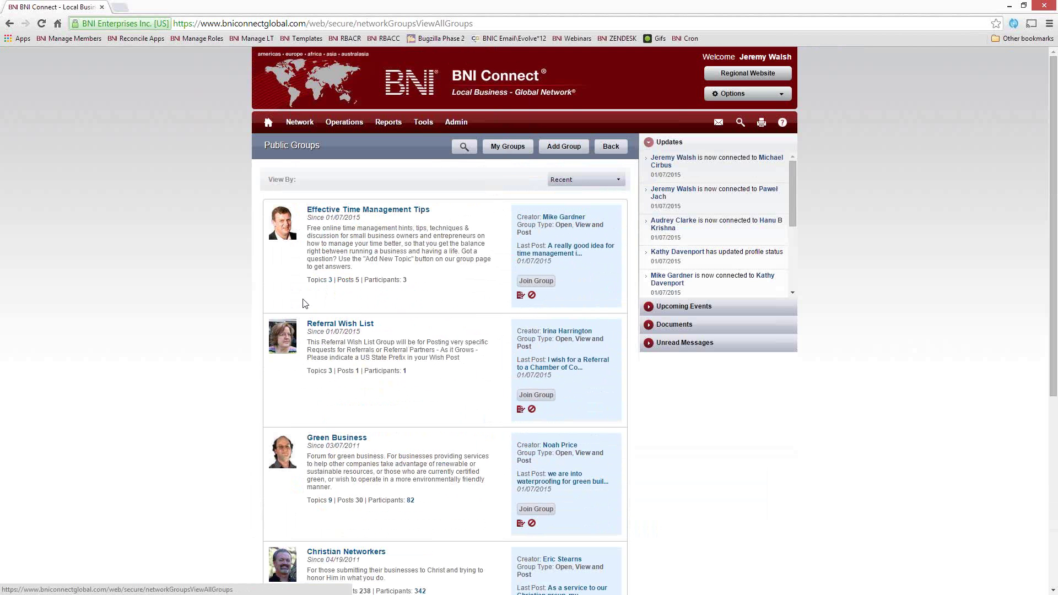
Step: Search the public groups by creator "misner" and review the matching groups
left_click(462, 149)
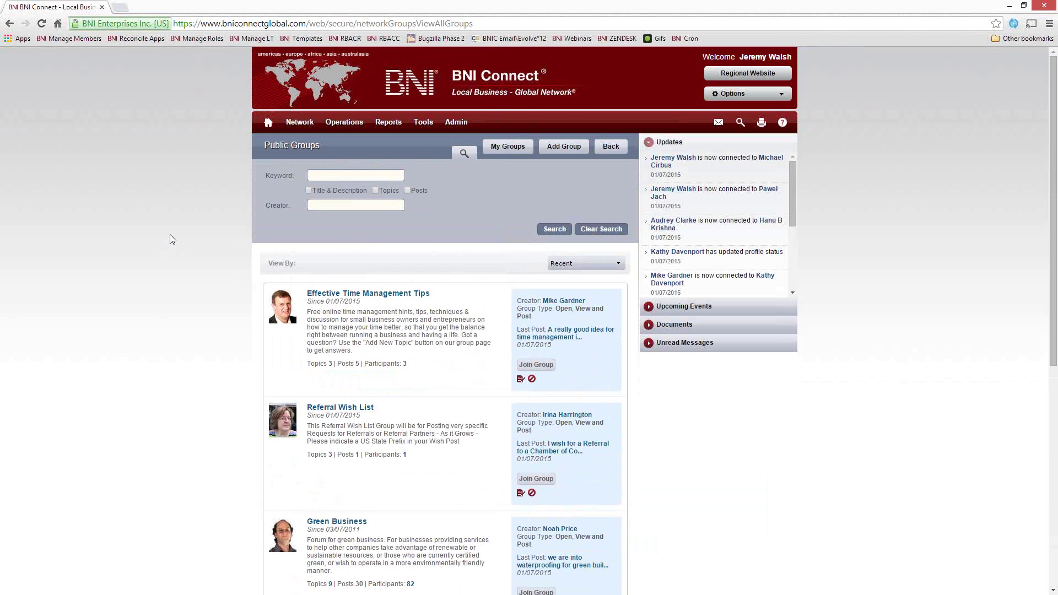
left_click(333, 180)
type("misner")
key("Return")
scroll(411, 469, "down", 3)
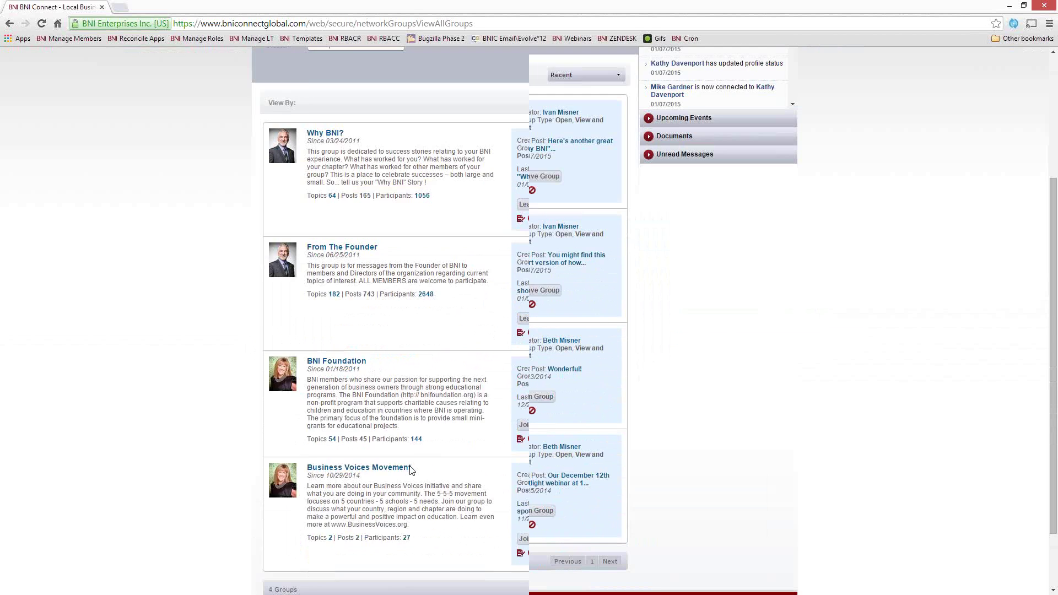
scroll(408, 472, "down", 2)
scroll(390, 324, "up", 2)
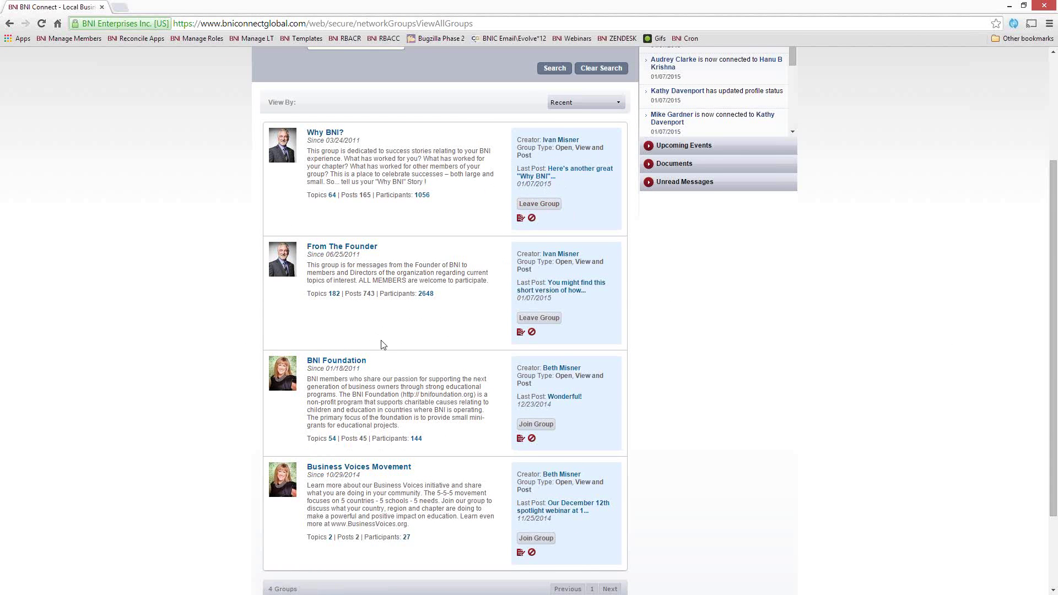
scroll(325, 346, "down", 2)
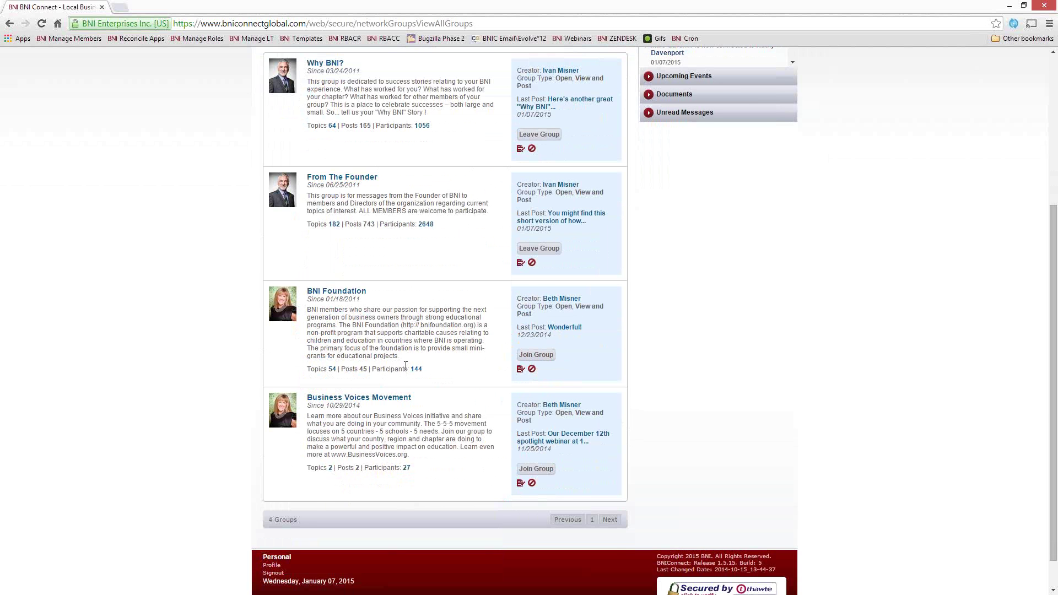
scroll(413, 366, "up", 5)
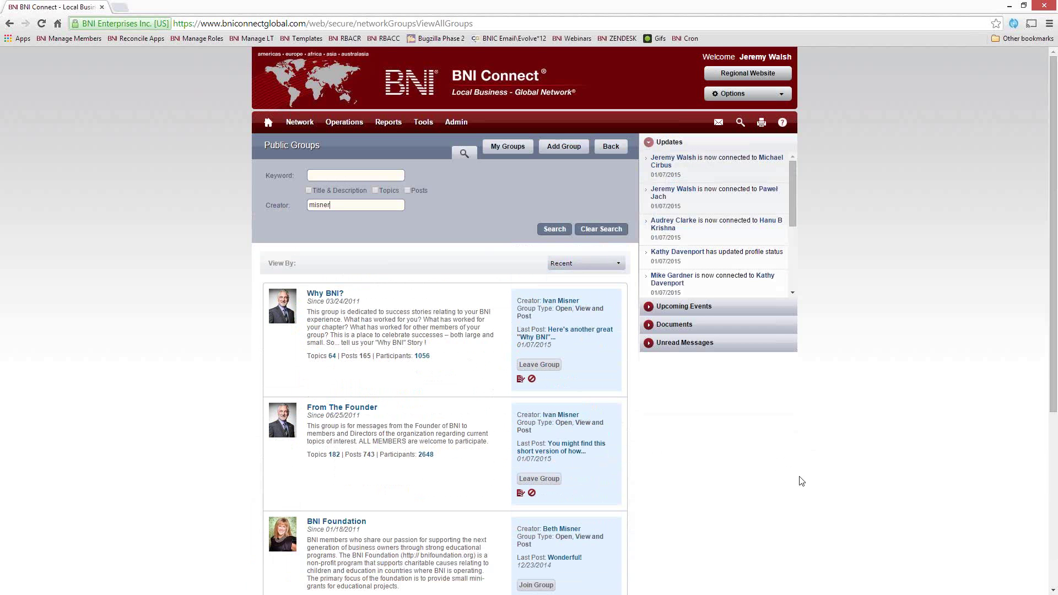
scroll(800, 481, "down", 2)
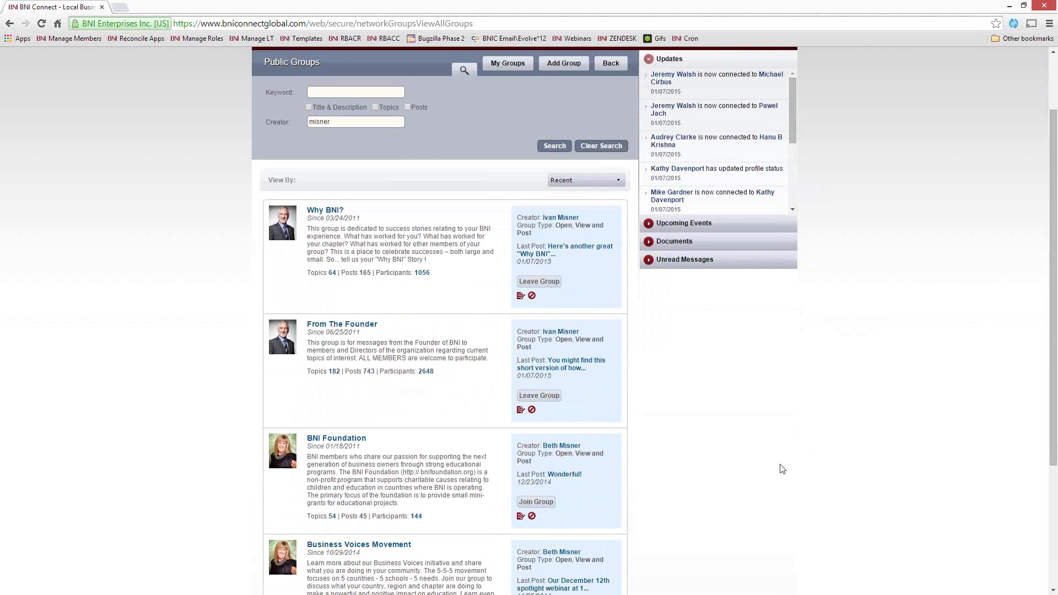
Step: View the From The Founder group and look through its list of discussion topics
left_click(322, 327)
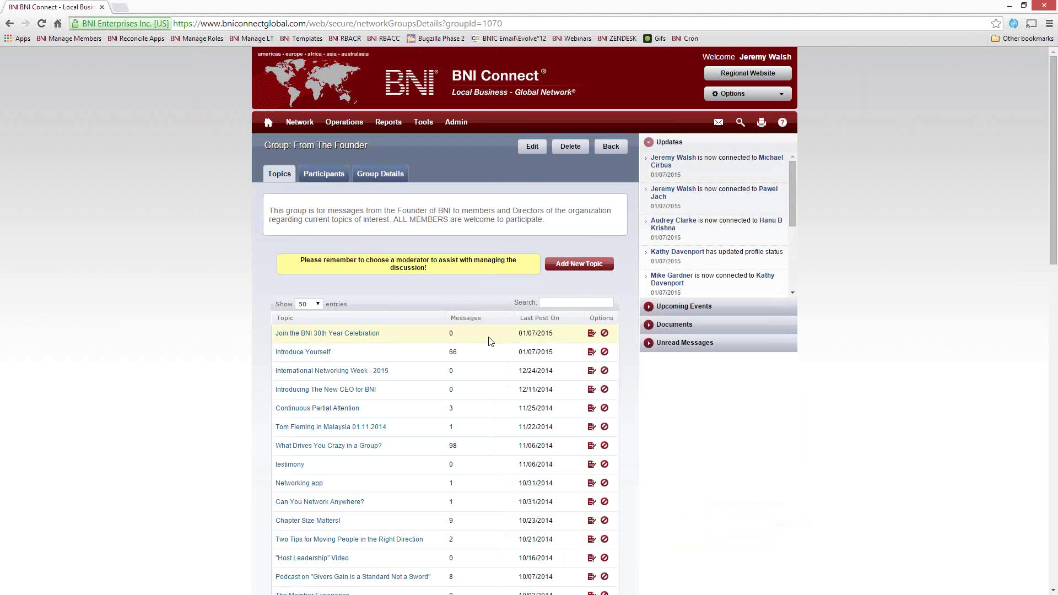
scroll(787, 459, "down", 2)
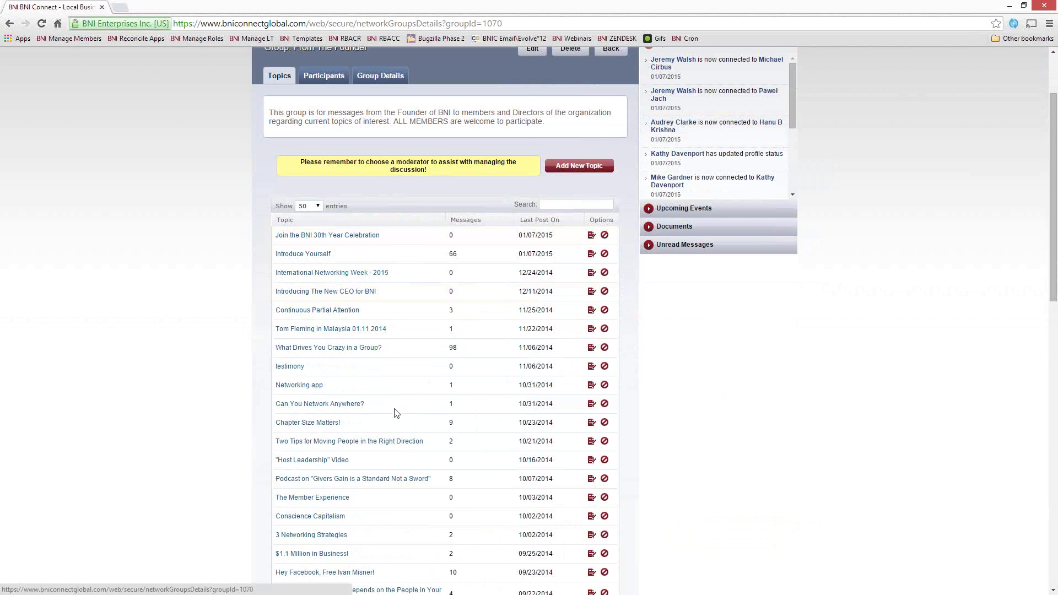
scroll(478, 331, "down", 12)
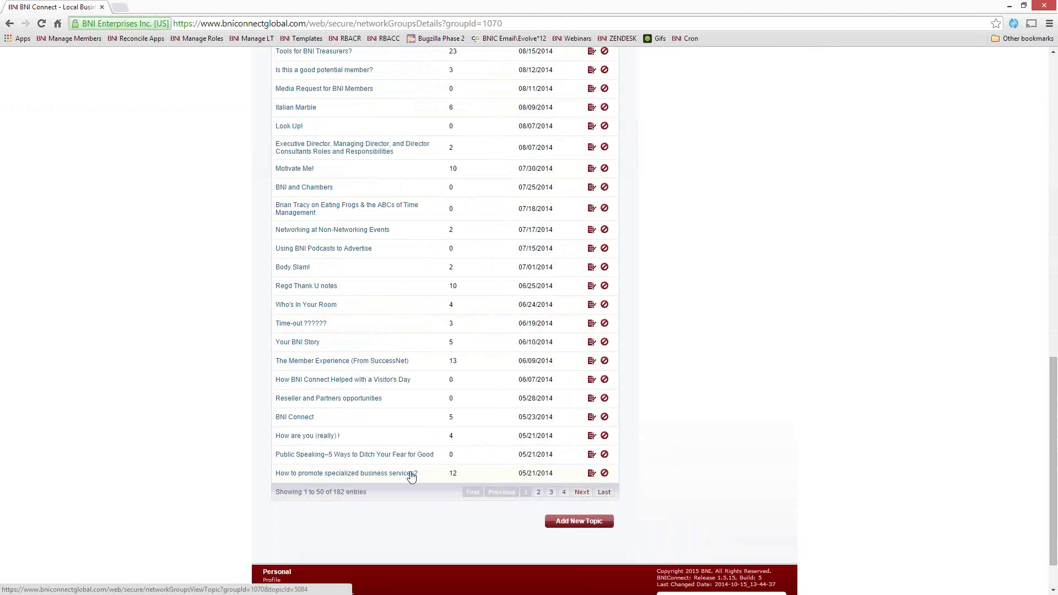
scroll(410, 469, "up", 1)
scroll(412, 467, "up", 13)
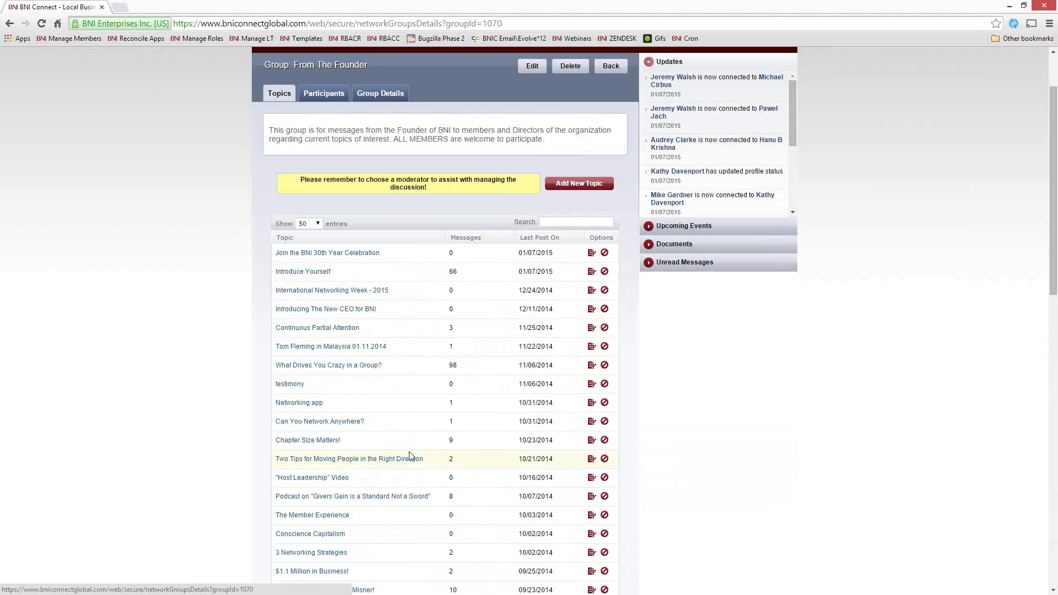
scroll(464, 256, "down", 2)
Step: Highlight the message count of "What Drives You Crazy in a Group?" and read the messages posted under that topic
left_click_drag(458, 232, 450, 234)
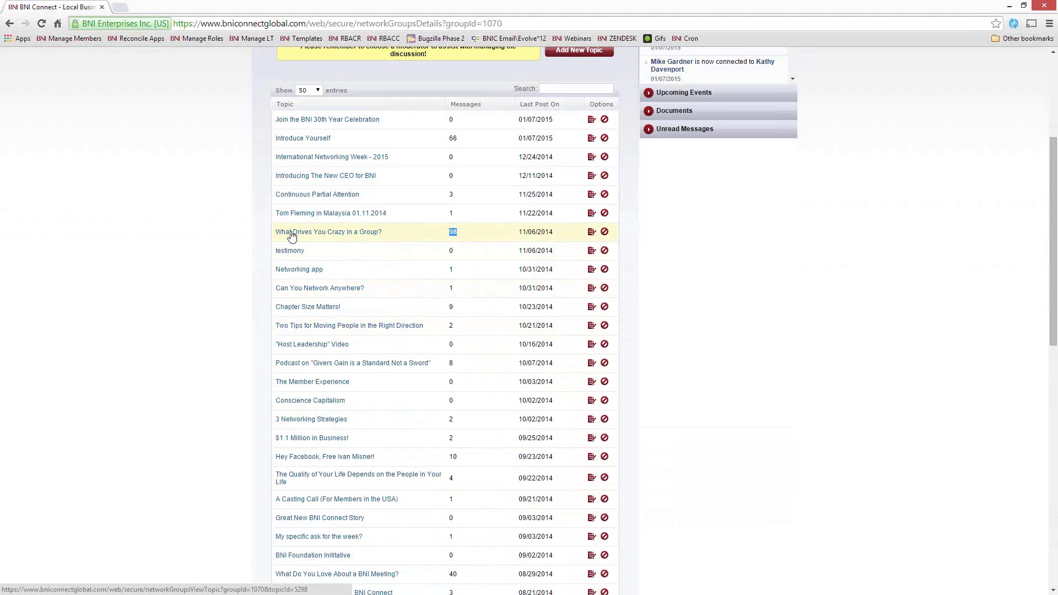
left_click(313, 233)
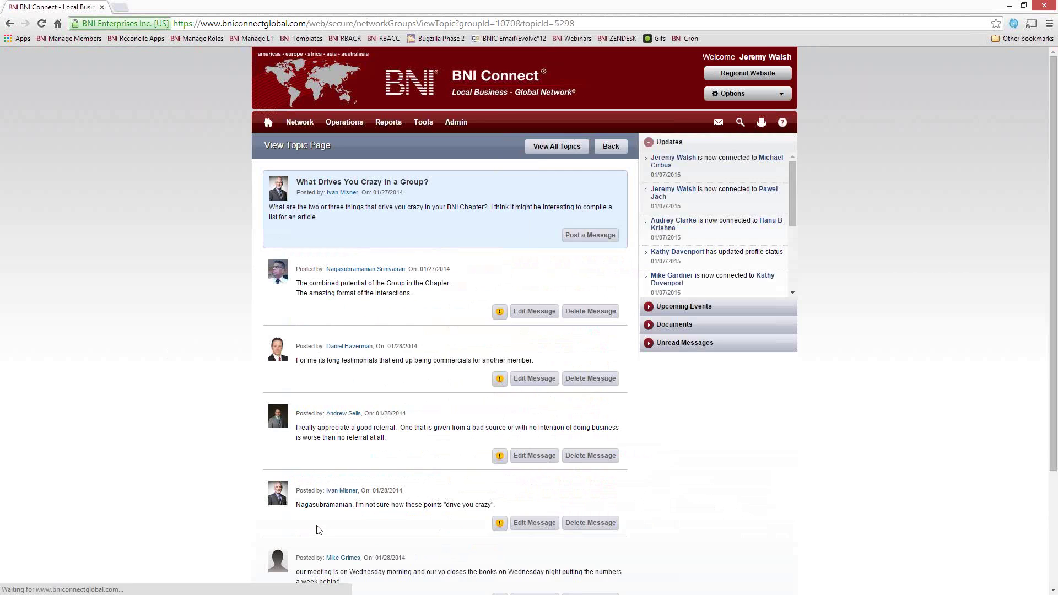
scroll(785, 459, "down", 3)
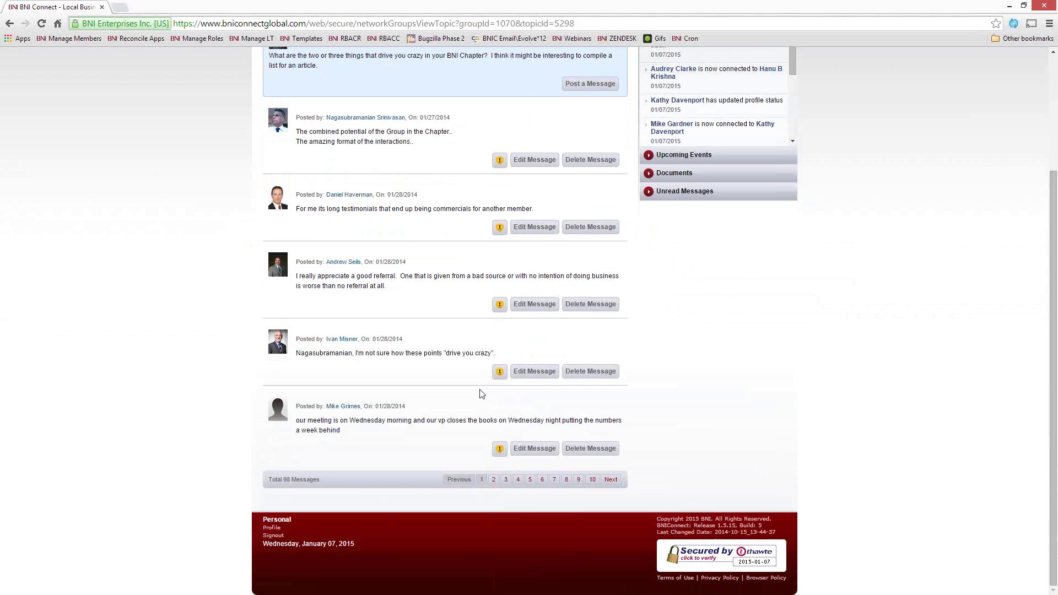
scroll(482, 393, "up", 3)
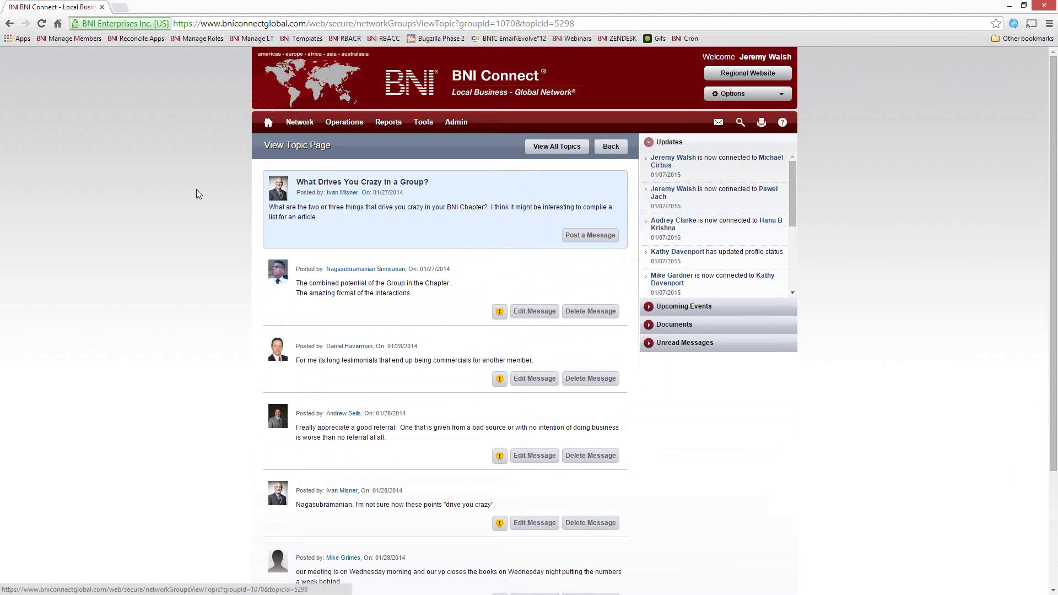
Step: Return to the group's full topic list and go back to the public groups list
left_click(558, 146)
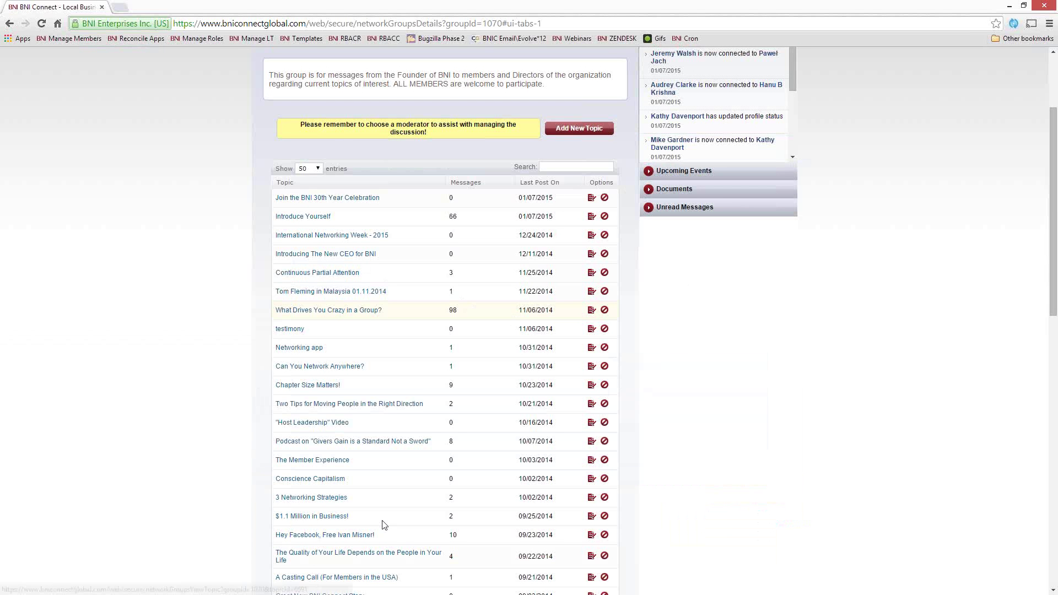
scroll(579, 468, "up", 3)
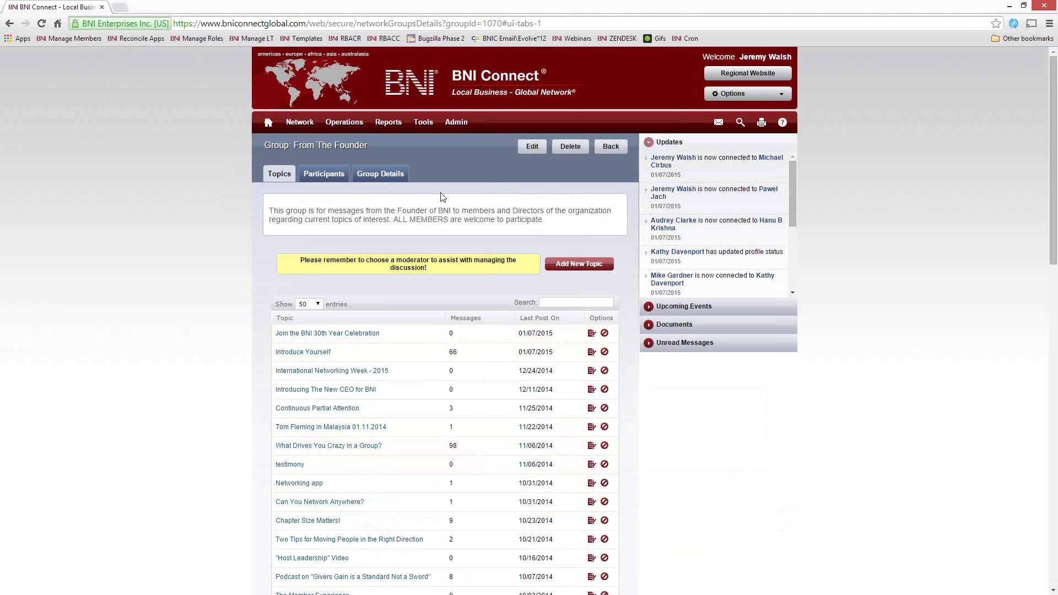
left_click(612, 147)
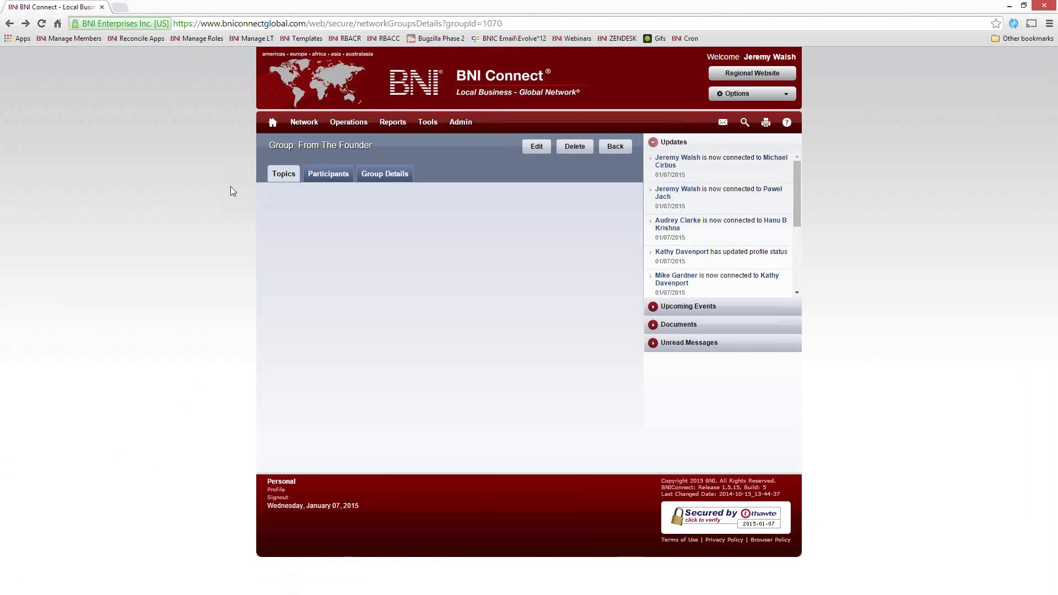
mouse_move(302, 122)
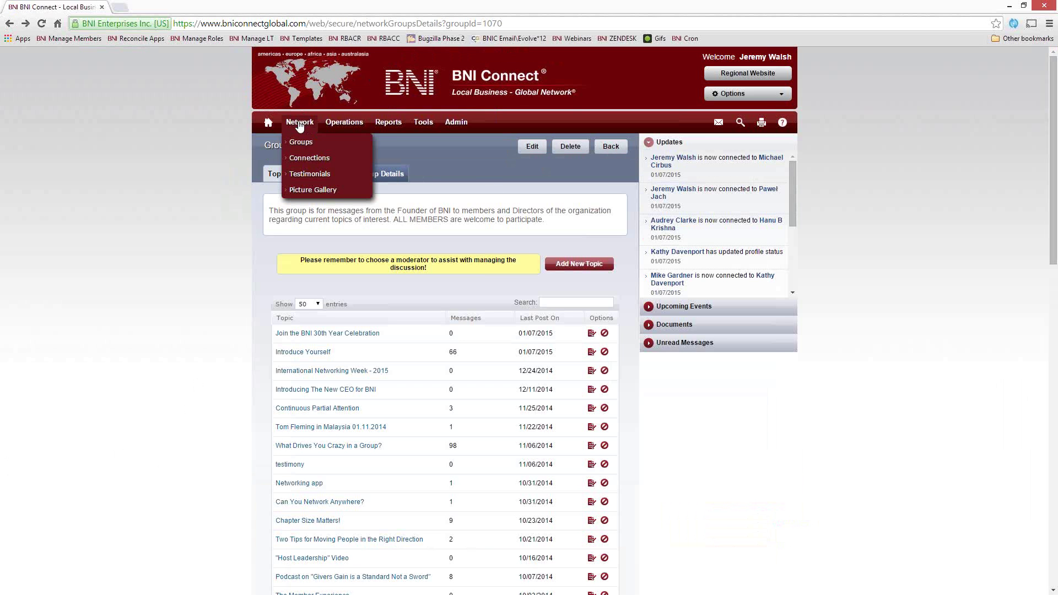
left_click(310, 143)
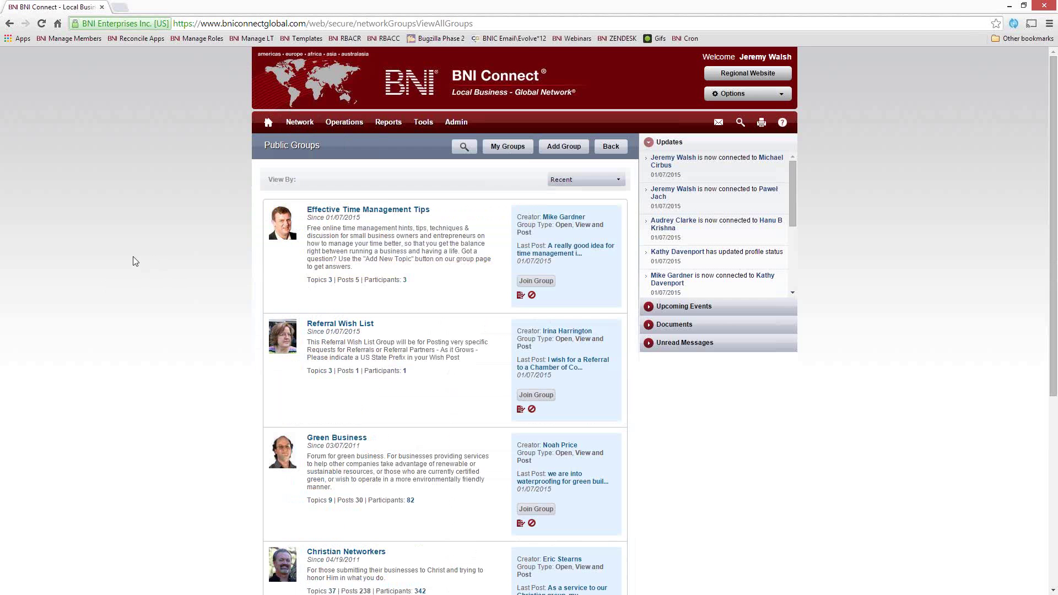
scroll(92, 381, "down", 2)
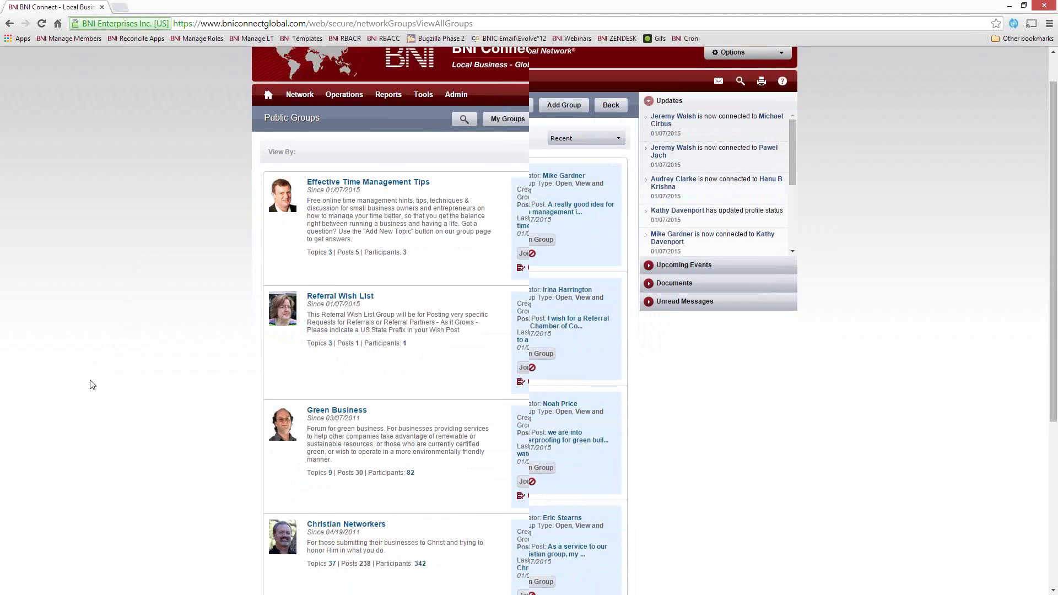
scroll(93, 384, "up", 2)
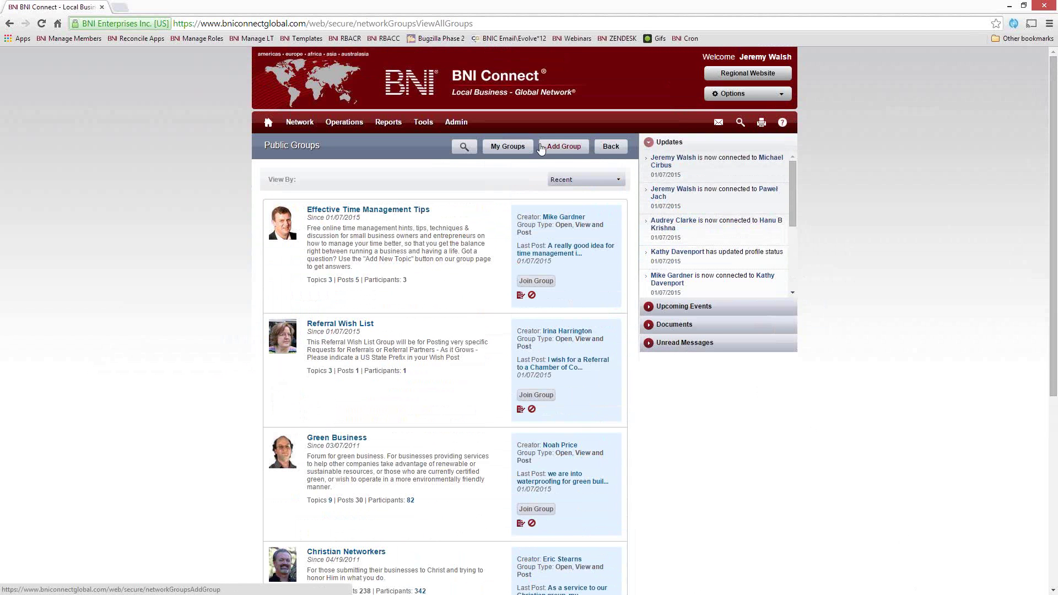
Step: Start adding a new group and enter "TESTING 123" as its group name
left_click(563, 149)
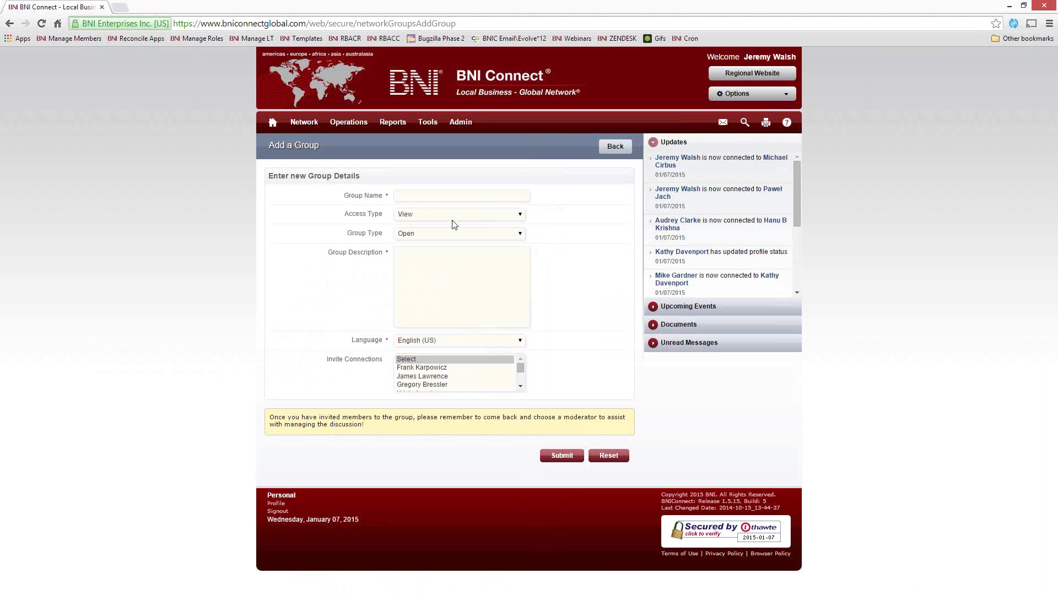
left_click(432, 197)
type("TESTO")
key("BackSpace")
type("ING ")
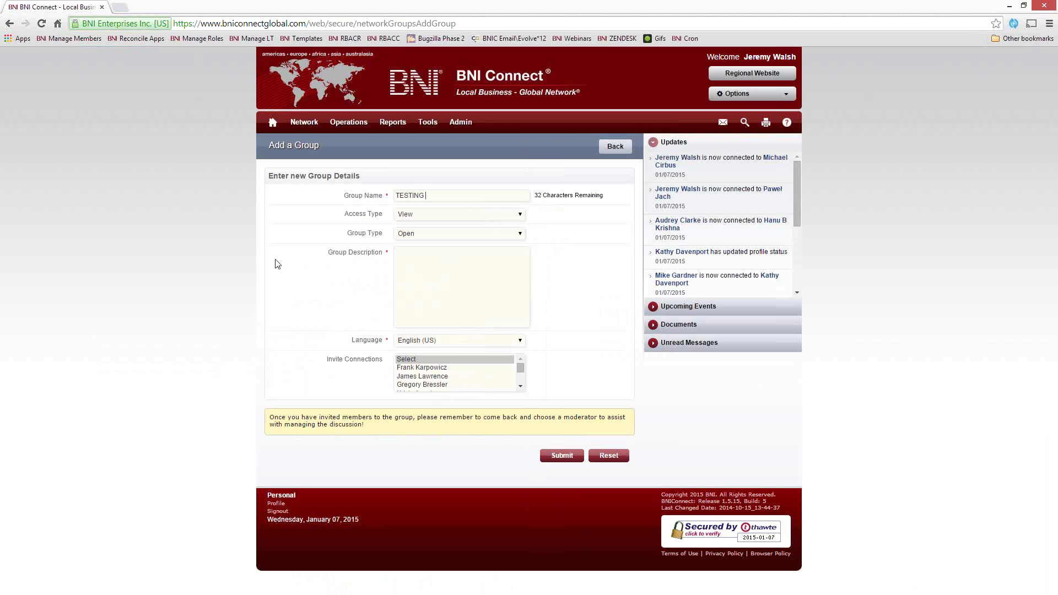
type("123")
Step: Try the group types Invite Only and Members Can Invite, and return to the public groups list without submitting the new group
left_click(424, 232)
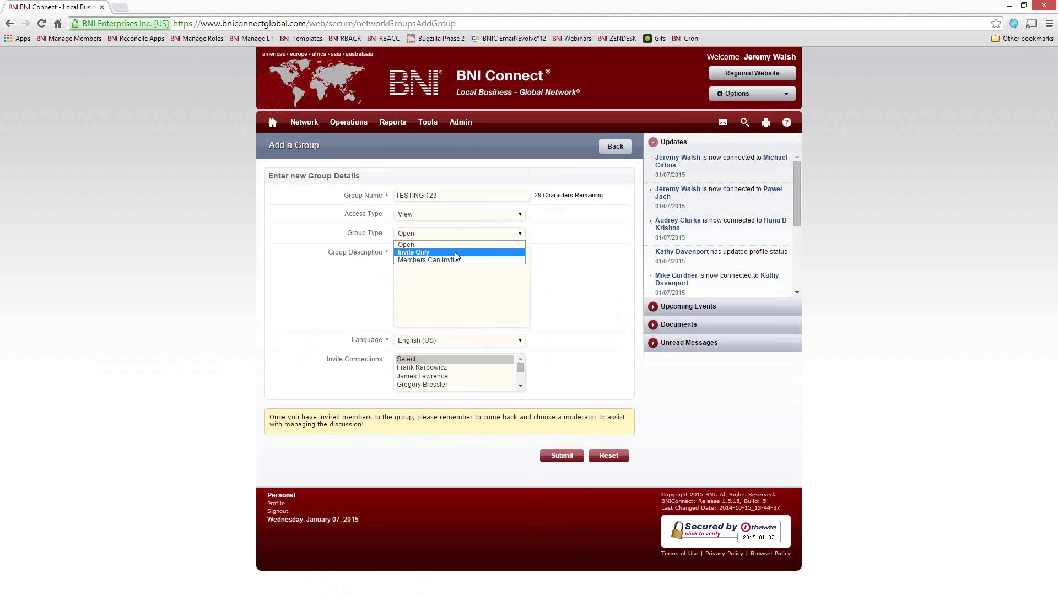
left_click(455, 254)
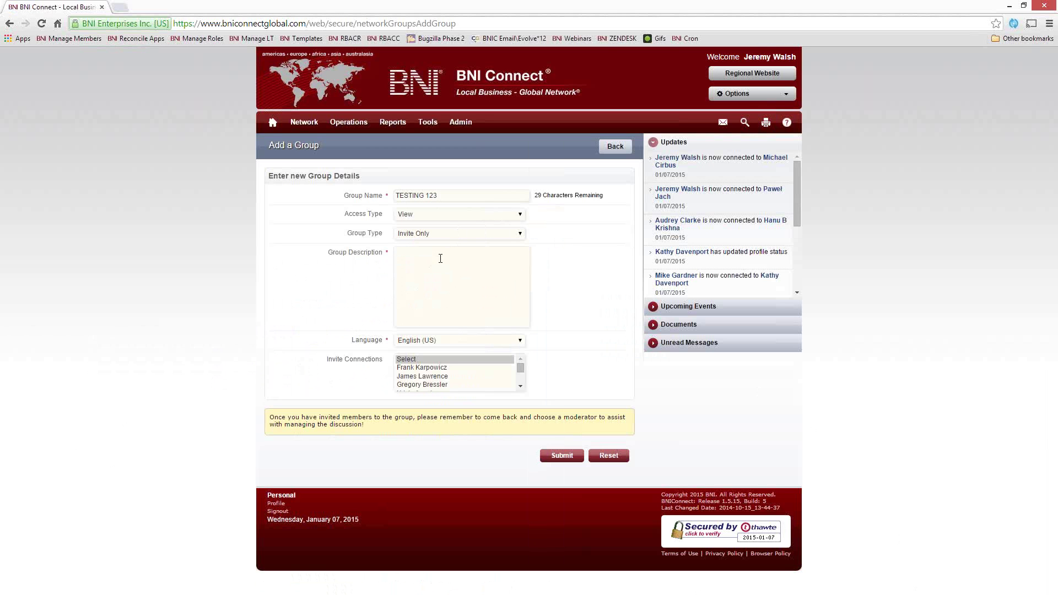
left_click(445, 238)
left_click(437, 267)
left_click(465, 317)
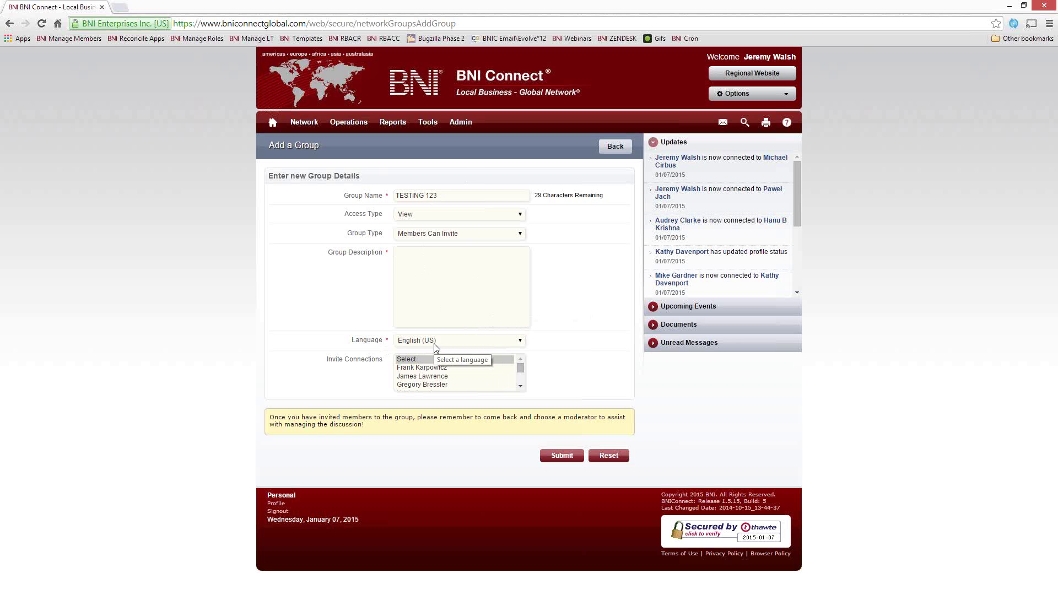
mouse_move(523, 371)
left_mouse_down()
mouse_move(527, 397)
mouse_move(532, 366)
left_mouse_up()
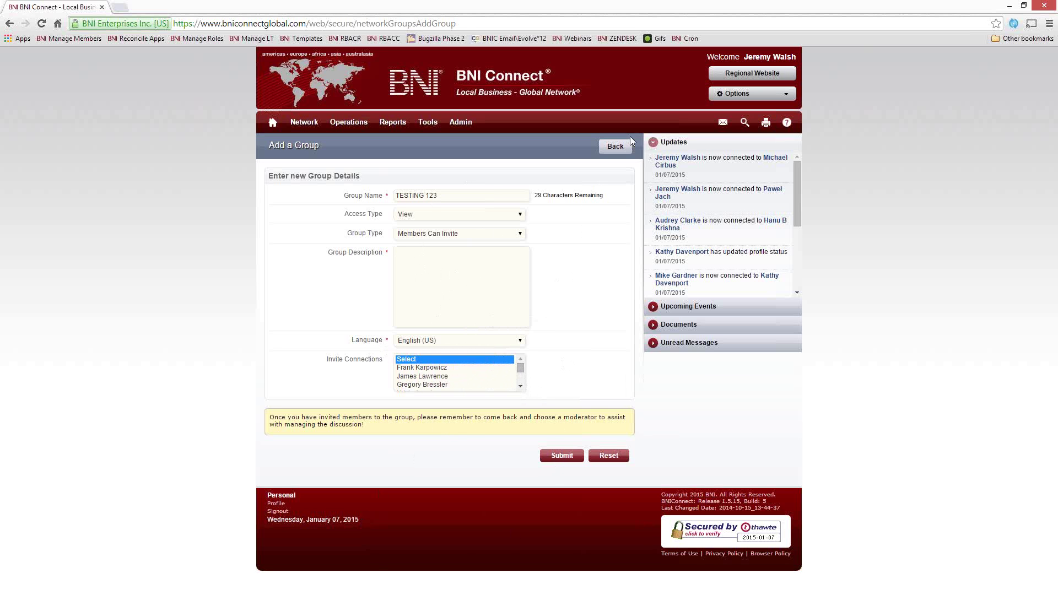
left_click(616, 146)
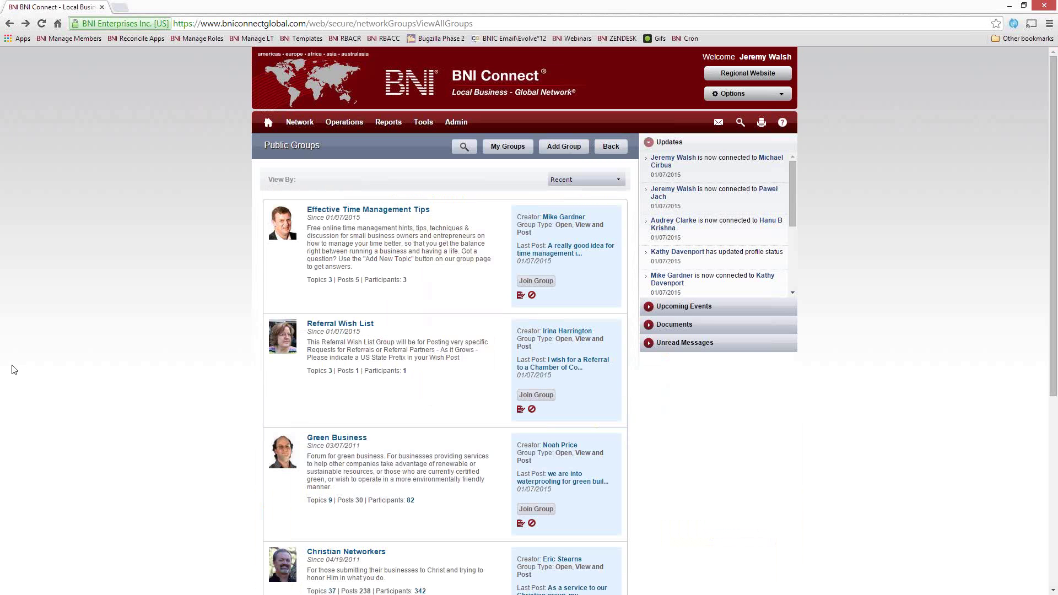
Step: Look over the public groups list and browse both pages of My Groups
mouse_move(456, 122)
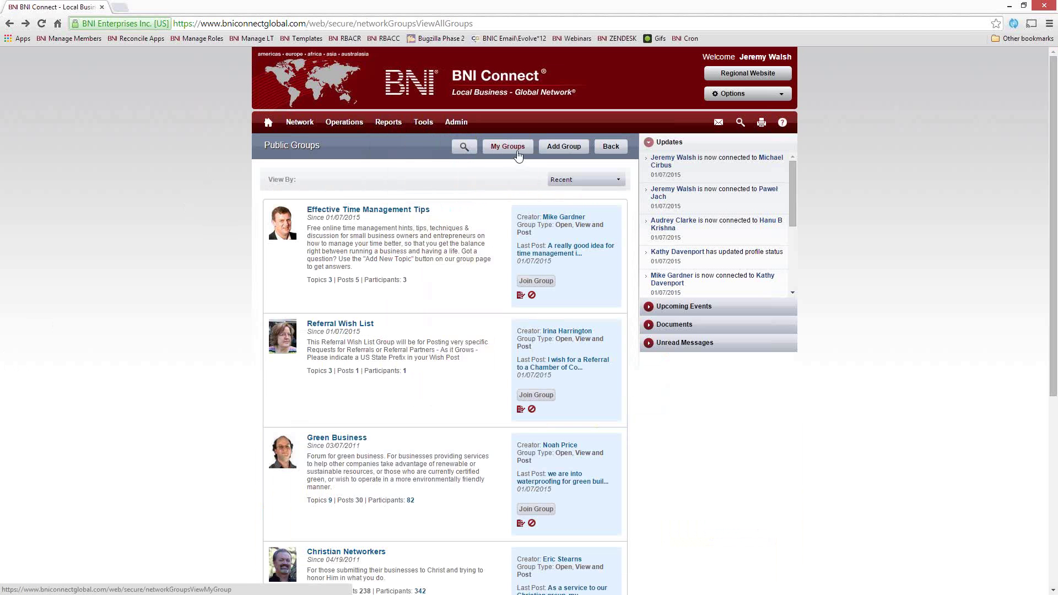
left_click_drag(325, 148, 265, 146)
scroll(435, 391, "down", 5)
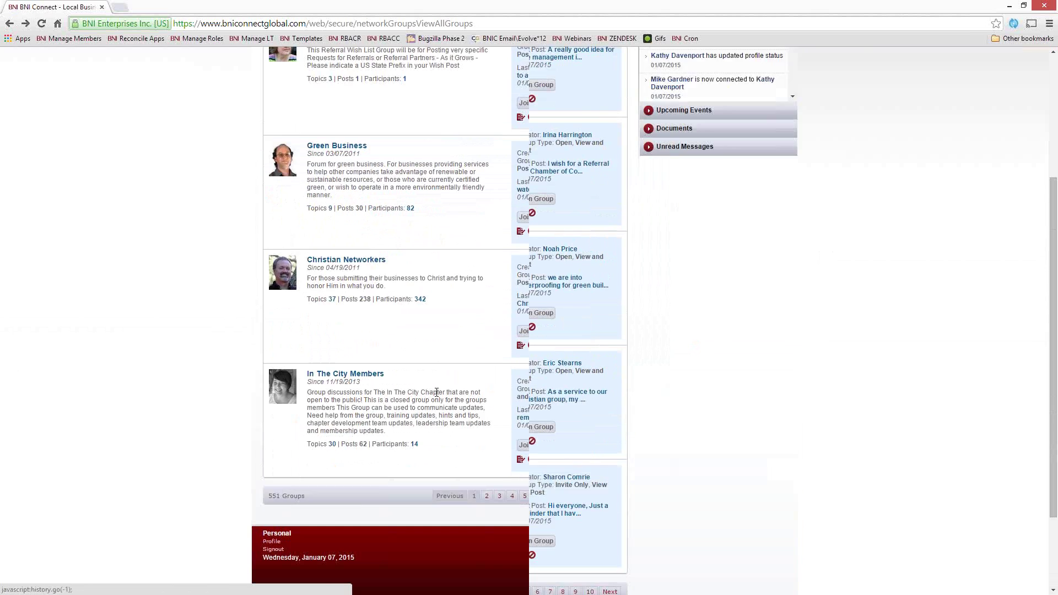
scroll(466, 282, "up", 5)
left_click(506, 149)
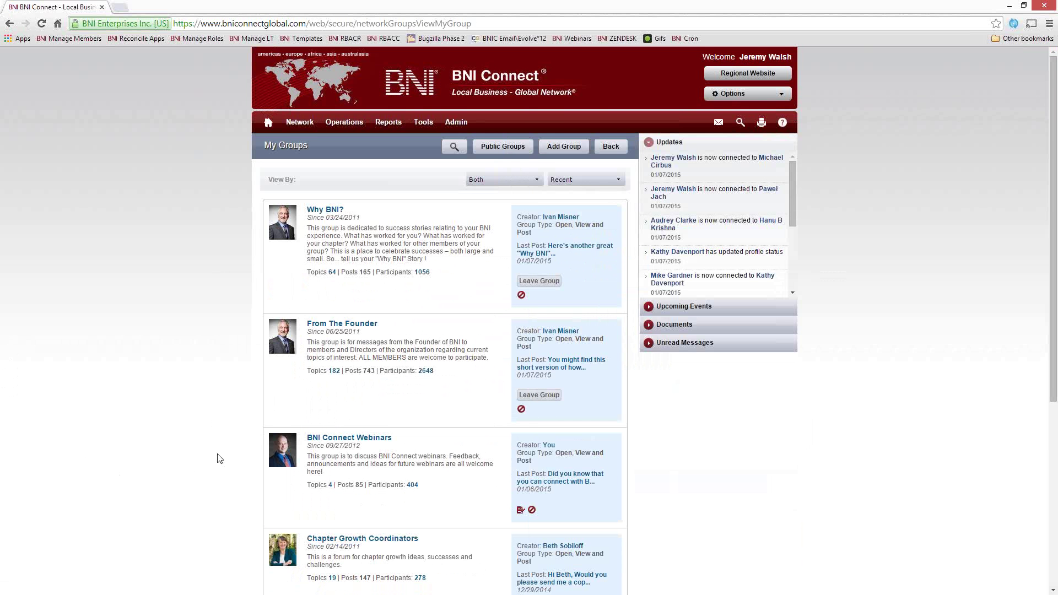
scroll(189, 475, "down", 5)
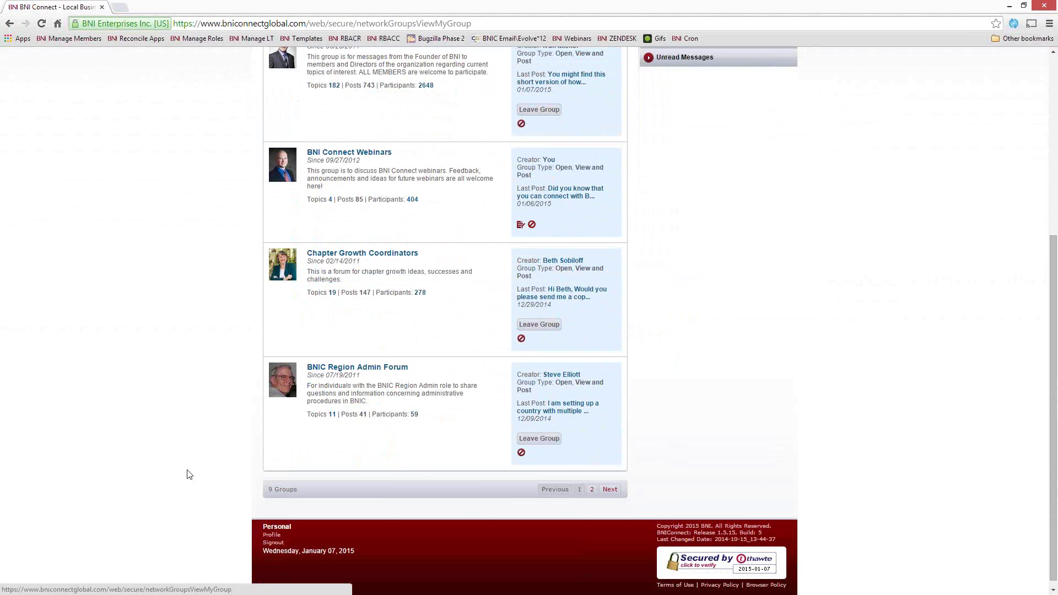
left_click(599, 491)
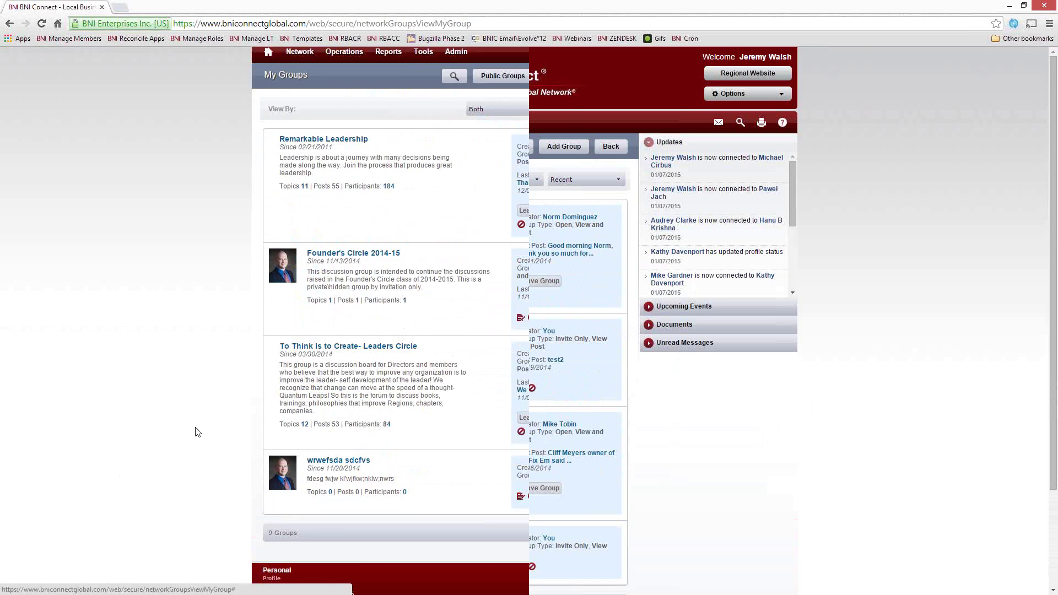
scroll(208, 391, "down", 2)
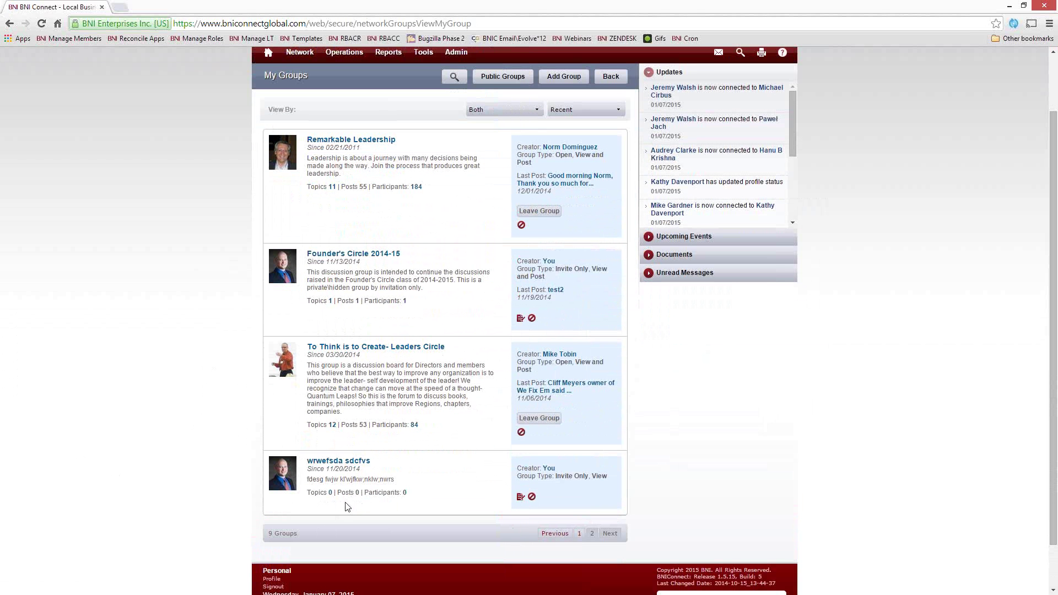
Step: In the "wrwefsda sdcfvs" group, add a topic named "rerewrwerwe" with the description "dvfsdazfvs sdfsdcvs"
left_click(333, 465)
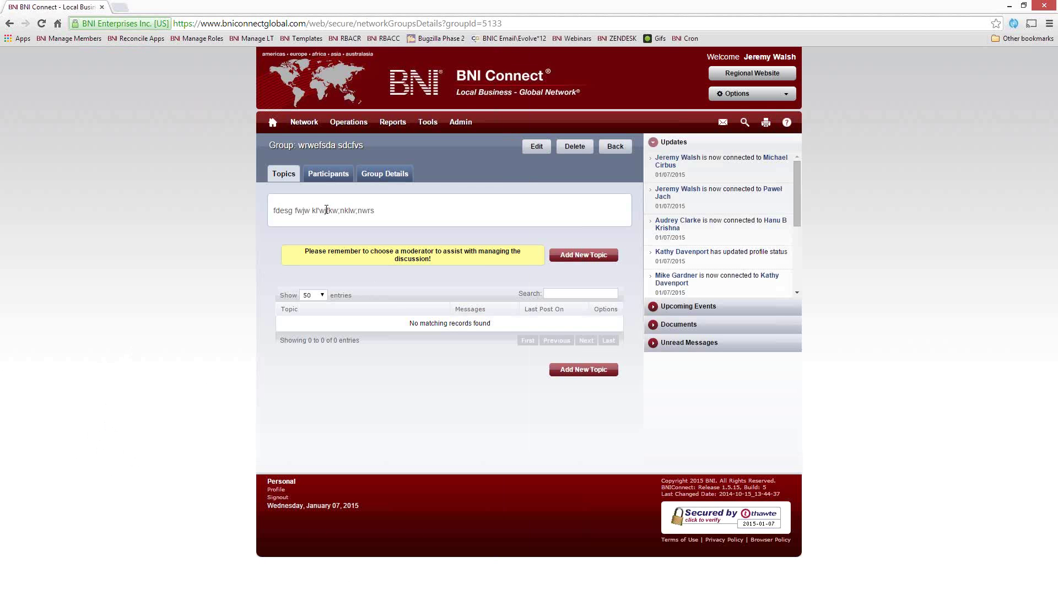
left_click(575, 261)
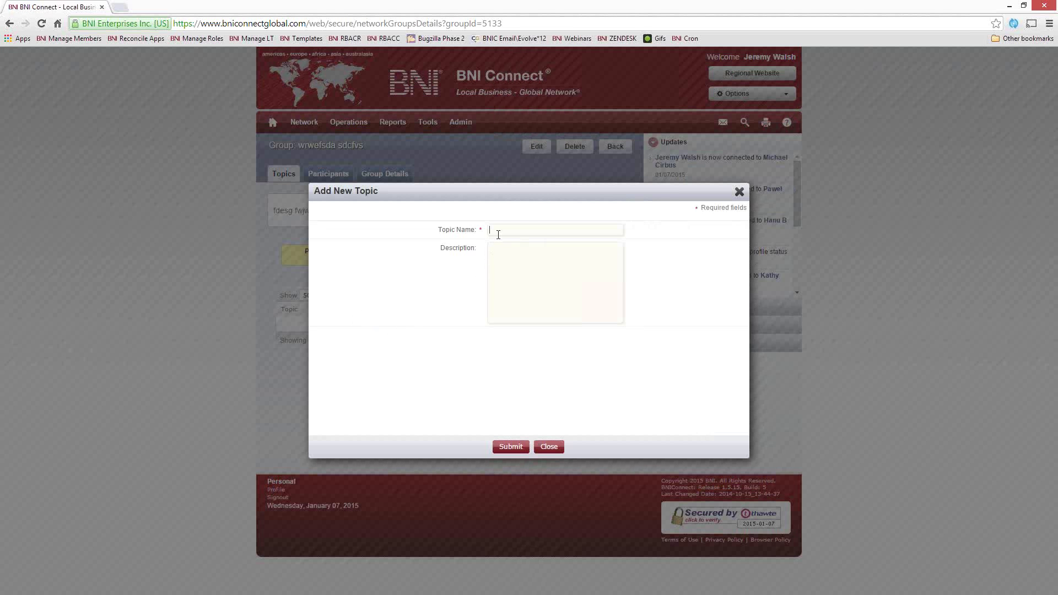
type("rerewrwerwe")
left_click(507, 249)
type("dvfsdazfvs sdfsdcvs")
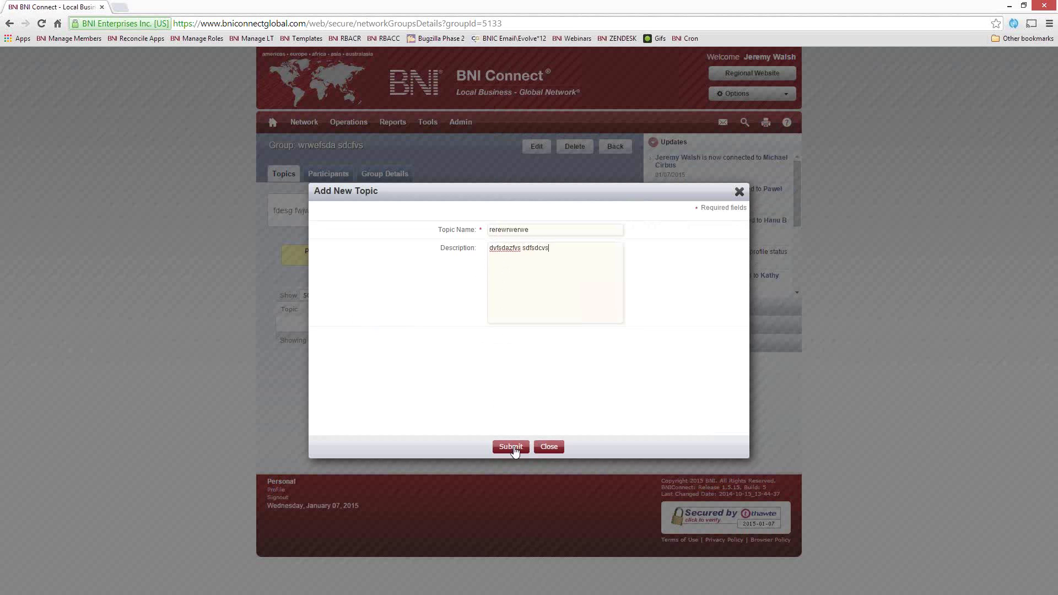
left_click(511, 447)
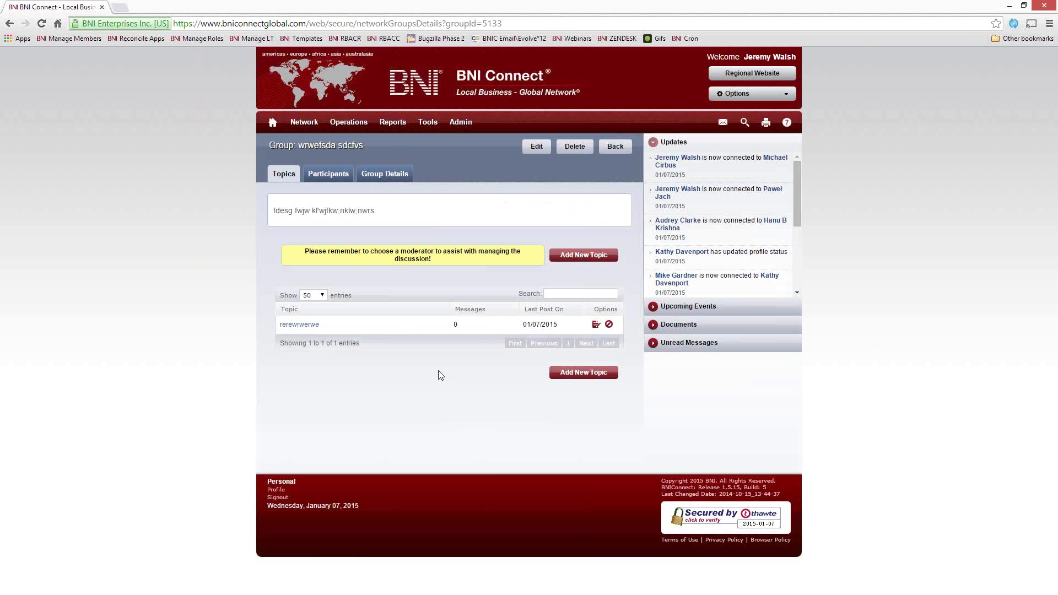
Step: Post a message in the "rerewrwerwe" topic reading "f adfase ujp", "'jkljdsa", two blank lines and "sdafjklsdoa'fjklsda"
left_click(302, 325)
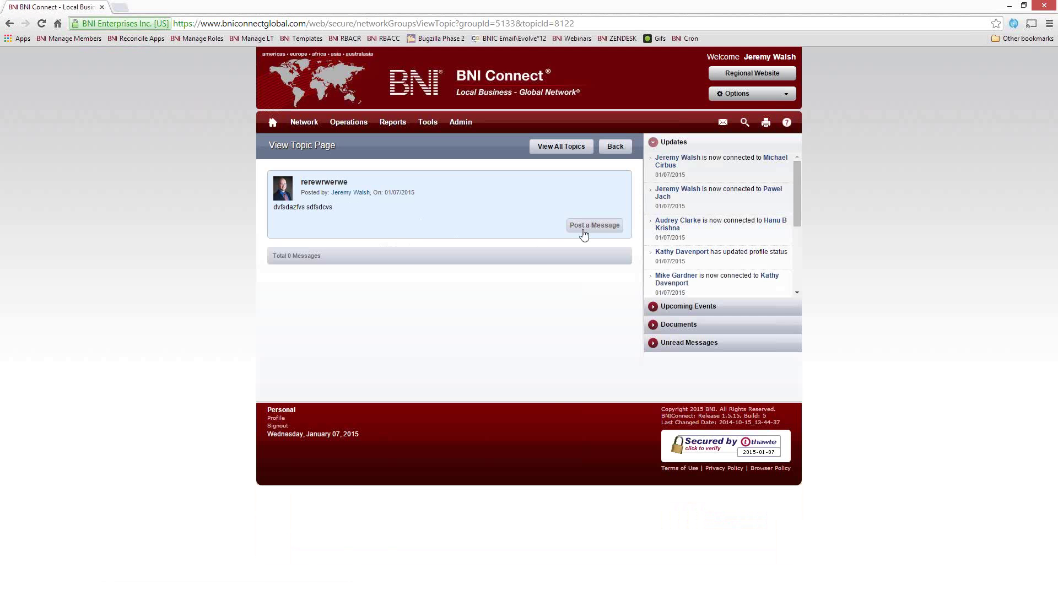
left_click(594, 225)
type("f adf")
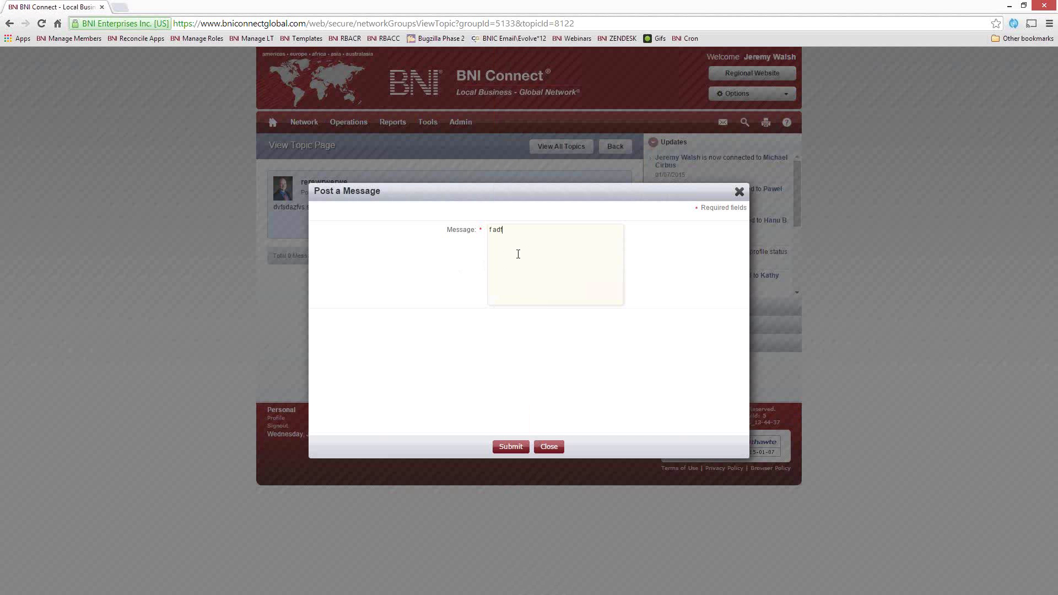
type("ase ujp")
key("Return")
type("'jkljdsa")
key("Return")
key("Return")
key("Return")
type("sdafjklsdoa'fjklsda")
key("alt+space")
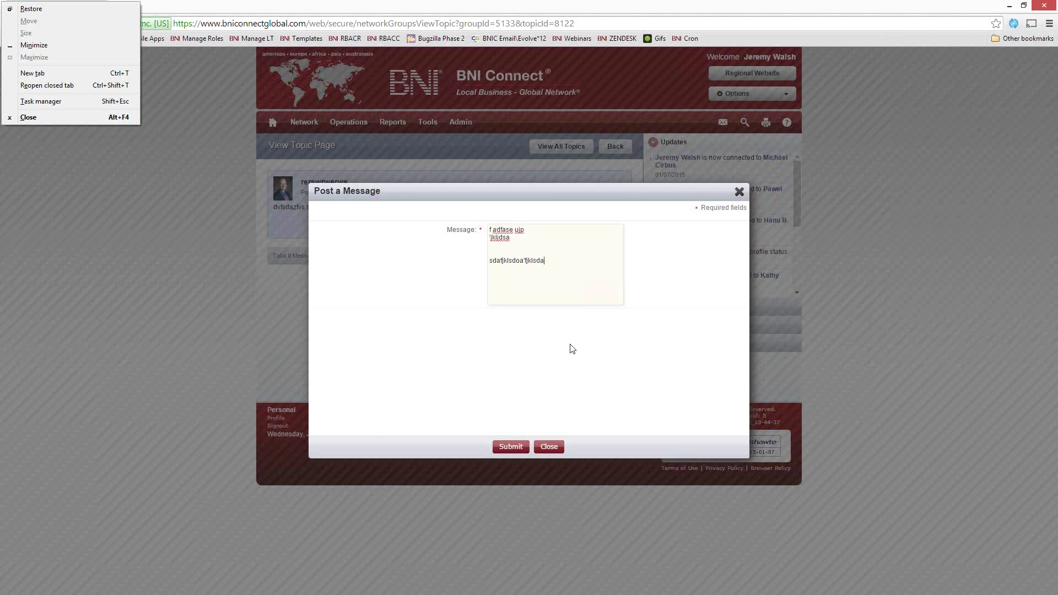
left_click(510, 447)
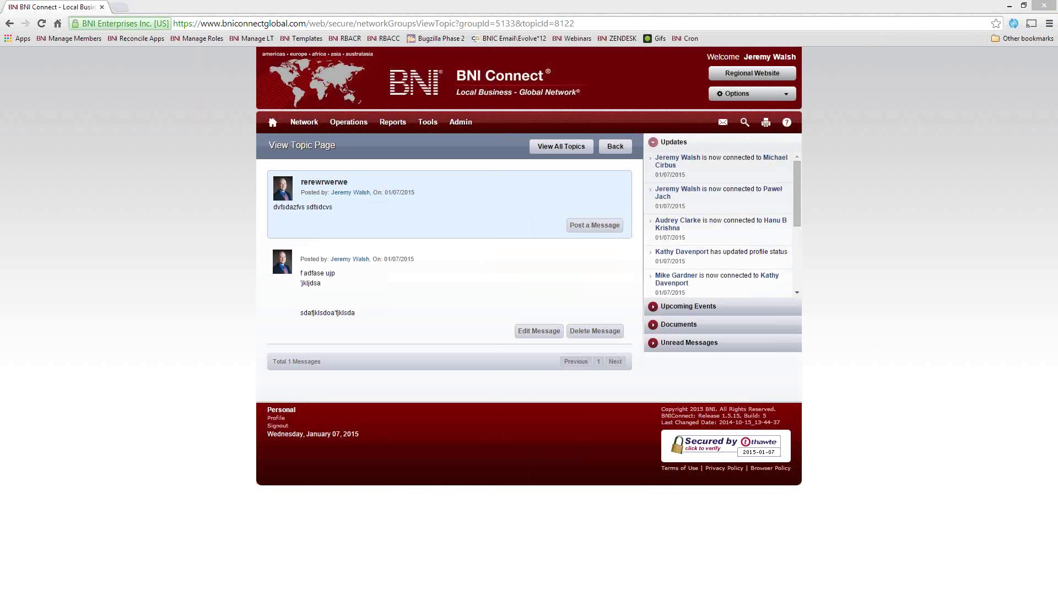
Step: Switch to Outlook's e-mail notification of the new group post, close it, and return to the BNI Connect home page
key("alt+Tab")
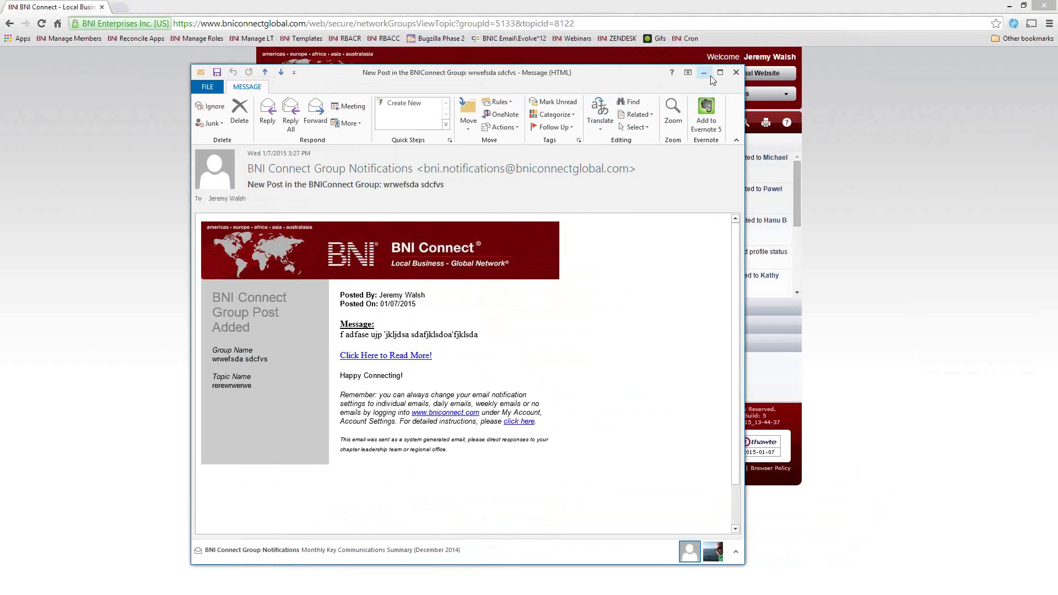
left_click(736, 73)
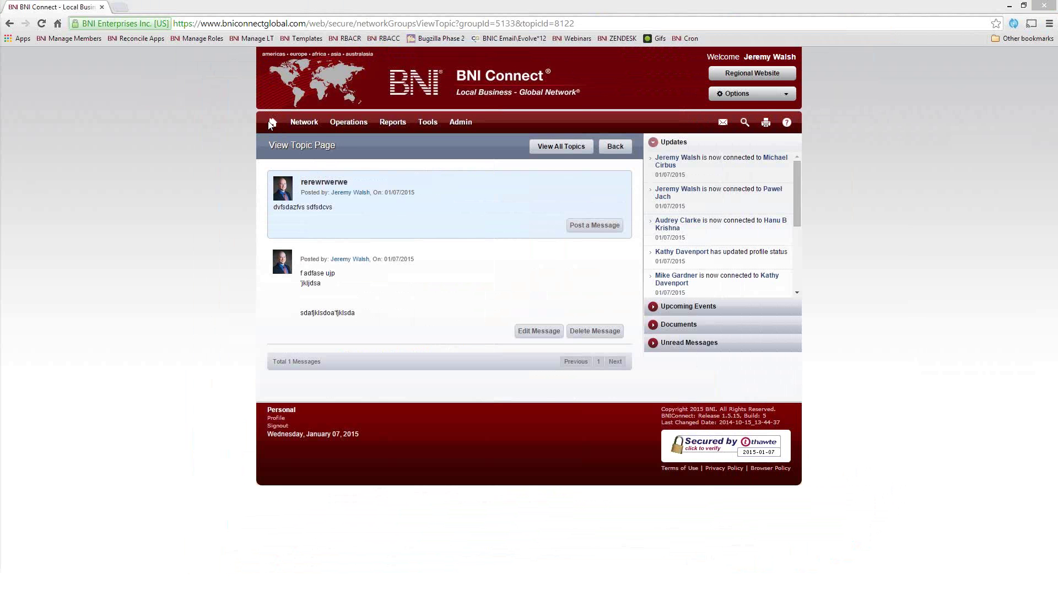
left_click(270, 123)
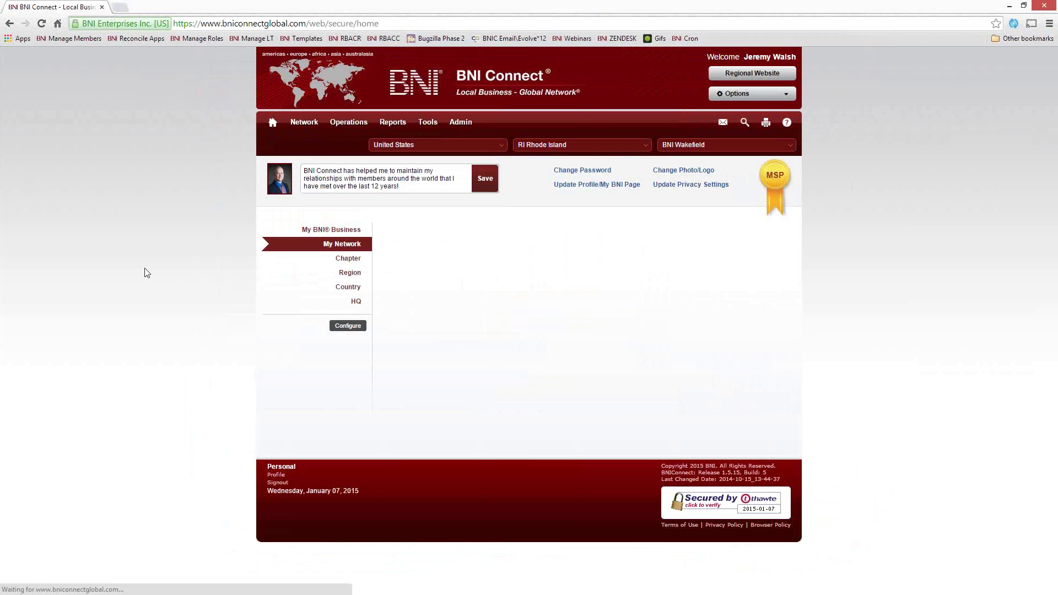